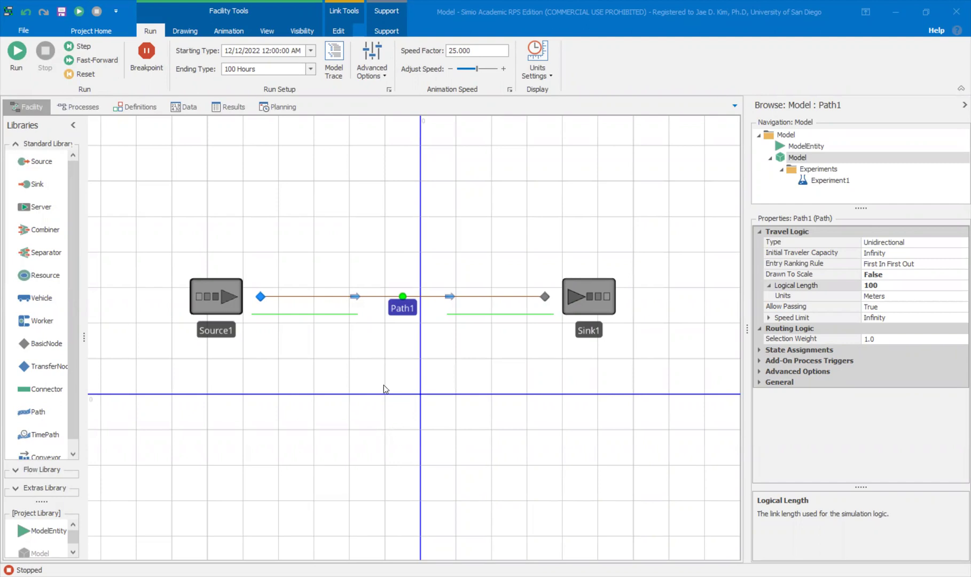
# Select Source1 to show its Random.Exponential(10) interarrival time setting
pyautogui.moveTo(385, 384); pyautogui.dragTo(419, 399)
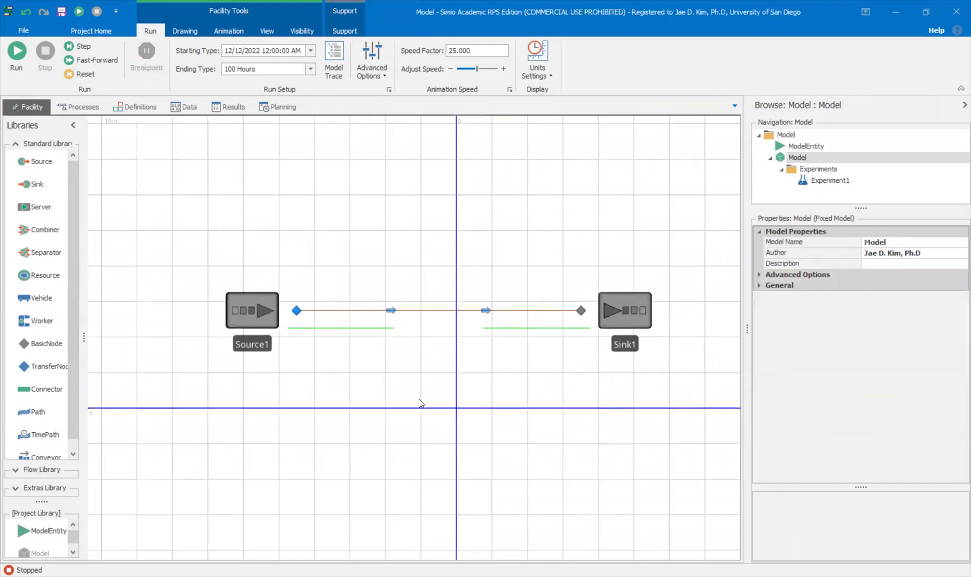
pyautogui.click(249, 317)
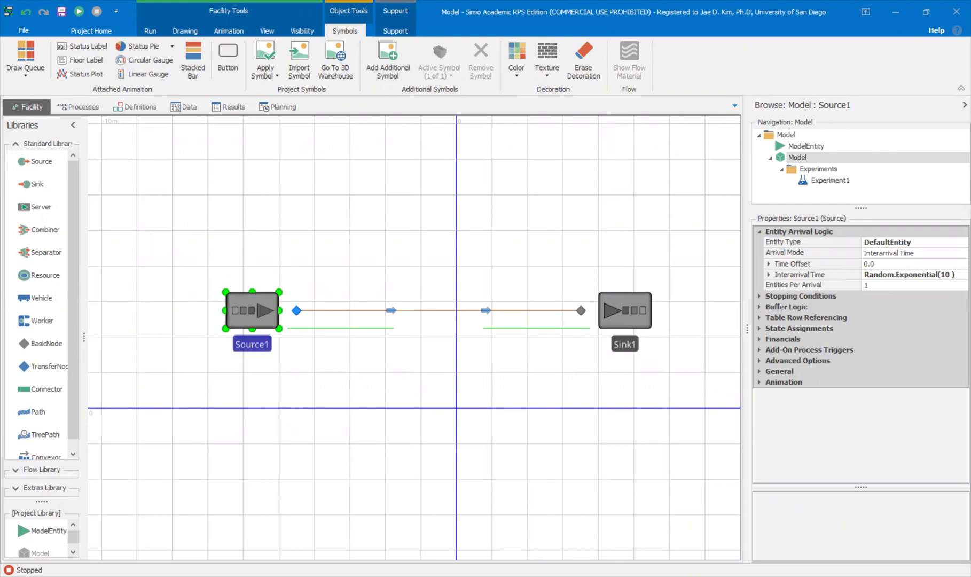
# Run the Source1-to-Sink1 model with animation briefly, then stop it at about 1.4 simulated hours
pyautogui.click(78, 11)
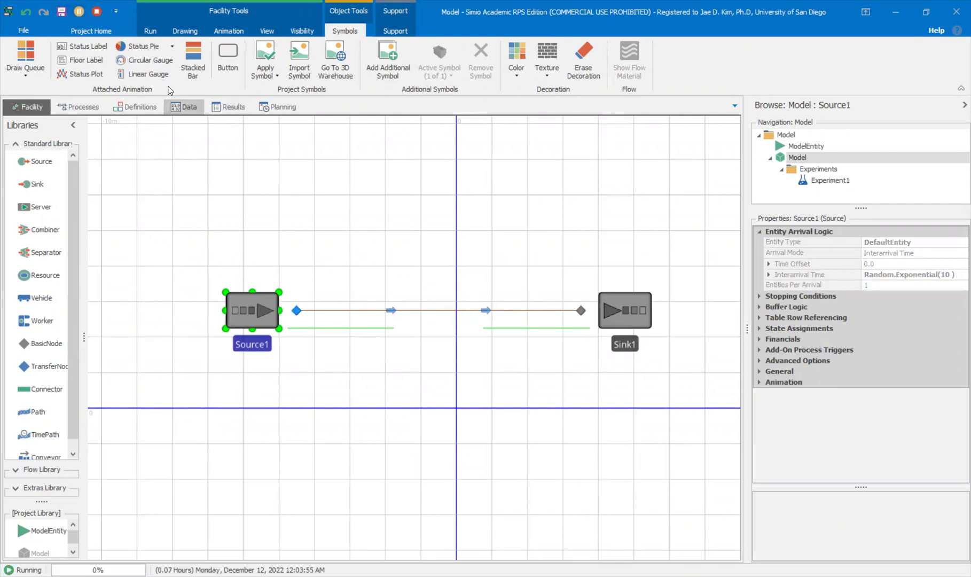
pyautogui.click(147, 29)
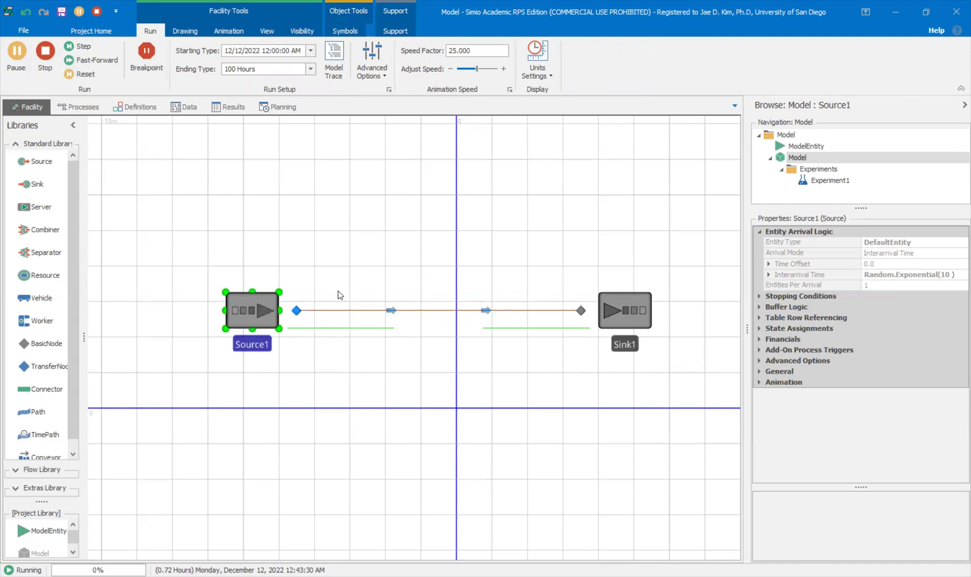
pyautogui.click(297, 310)
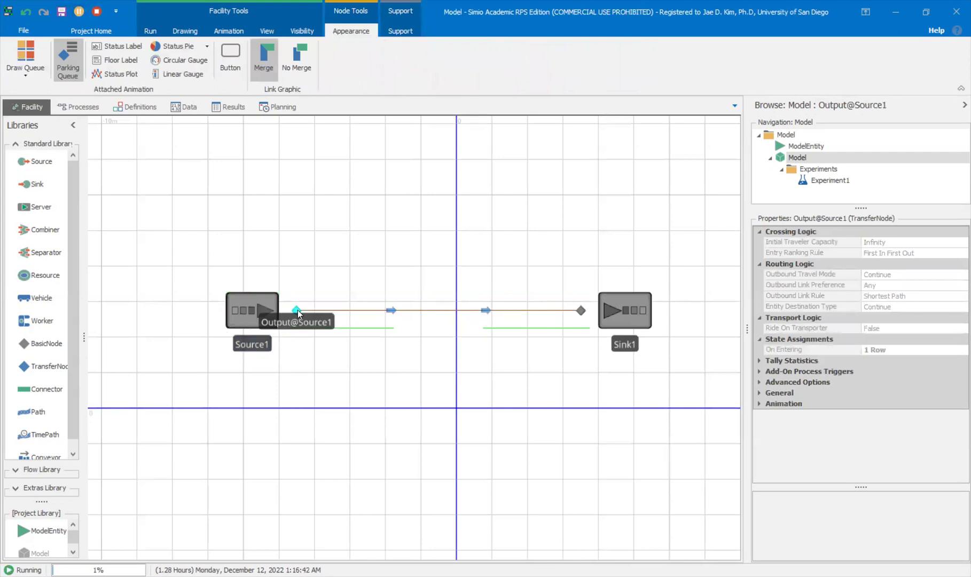
pyautogui.click(96, 11)
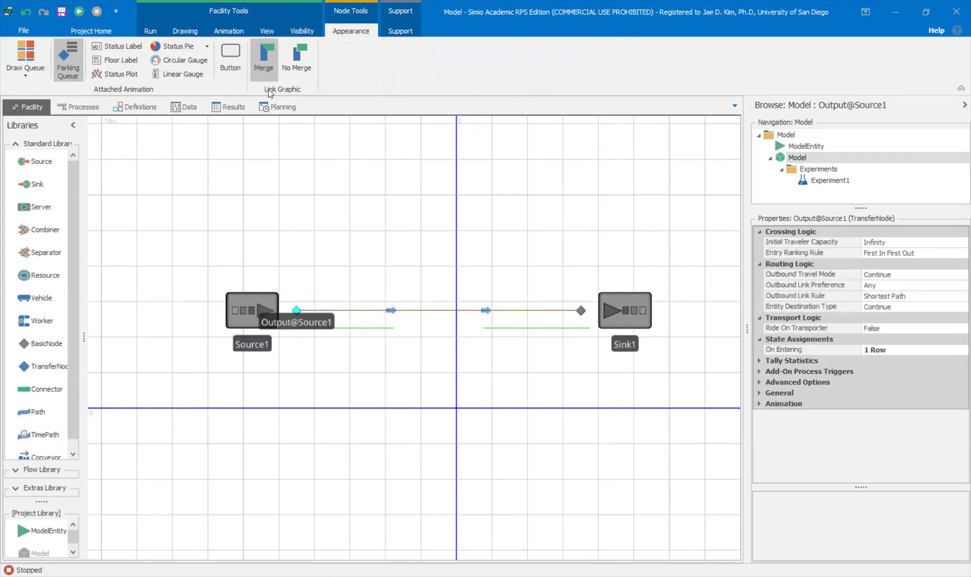
pyautogui.click(230, 213)
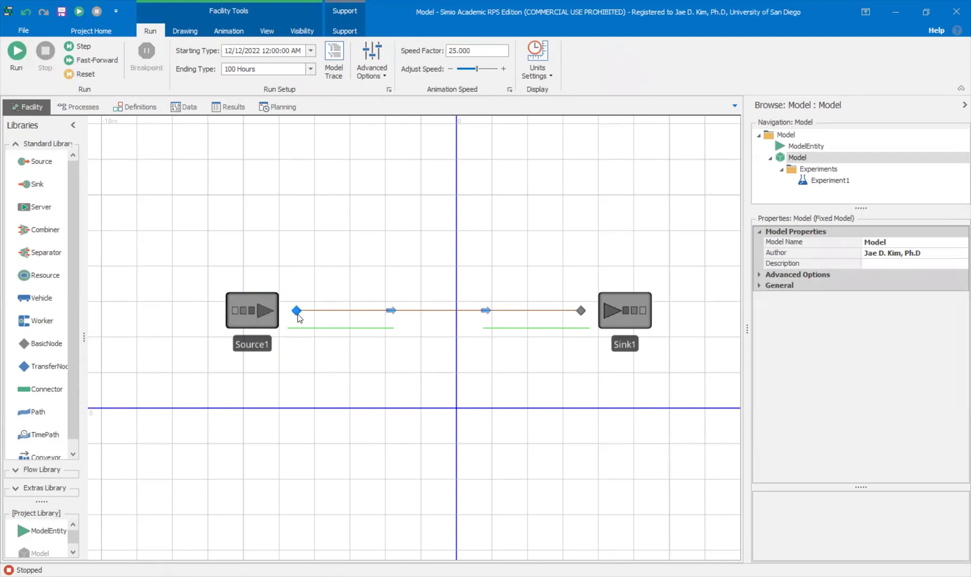
# Check the integer state variable NumInSys in the model's Definitions > States
pyautogui.click(128, 109)
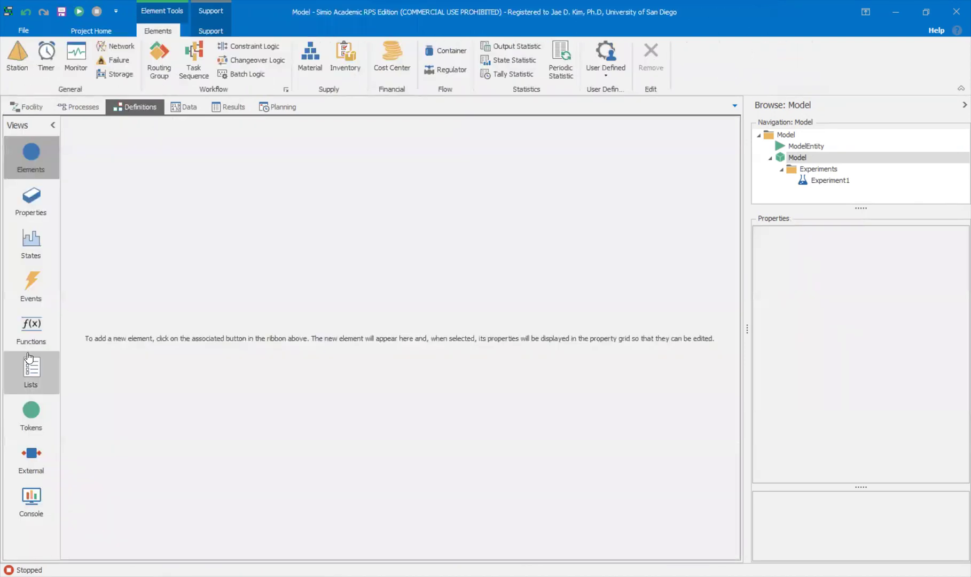
pyautogui.click(31, 241)
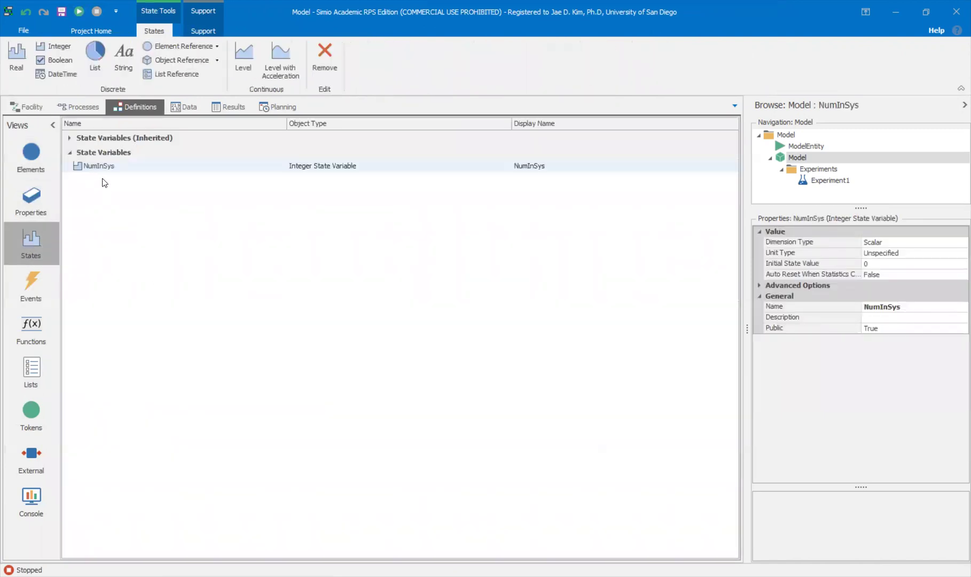
pyautogui.click(35, 105)
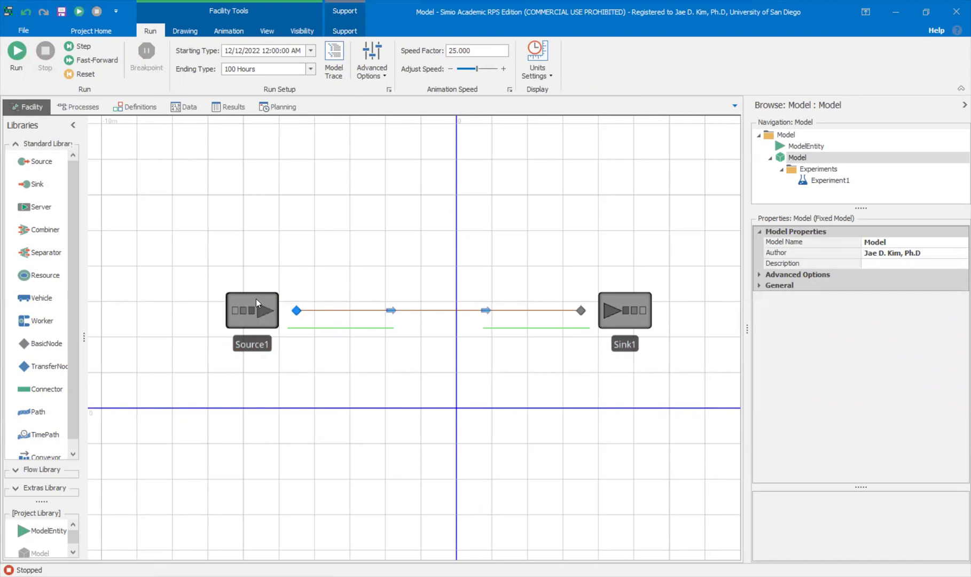
# Inspect Output@Source1's On Entering assignment setting NumInSys to NumInSys+1
pyautogui.click(297, 311)
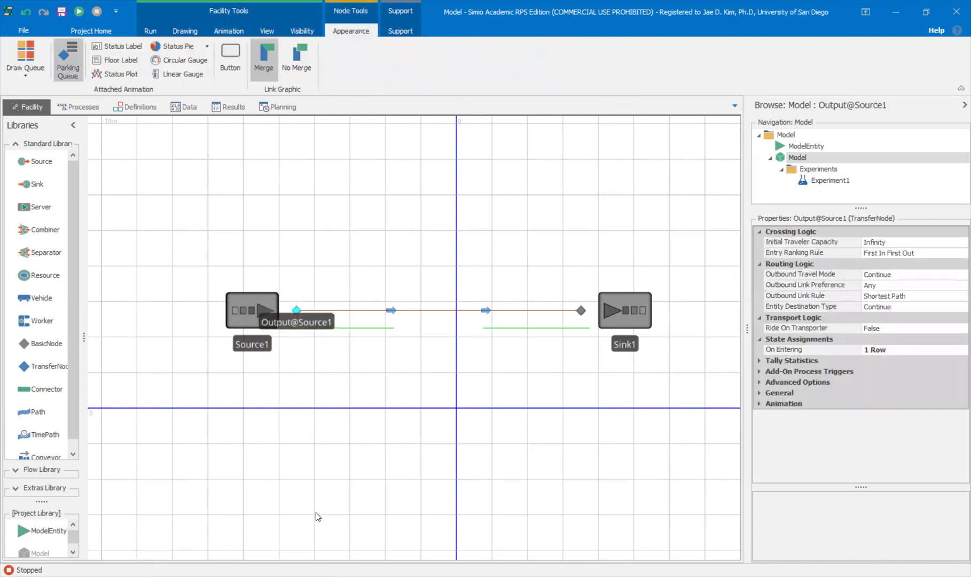
pyautogui.click(956, 351)
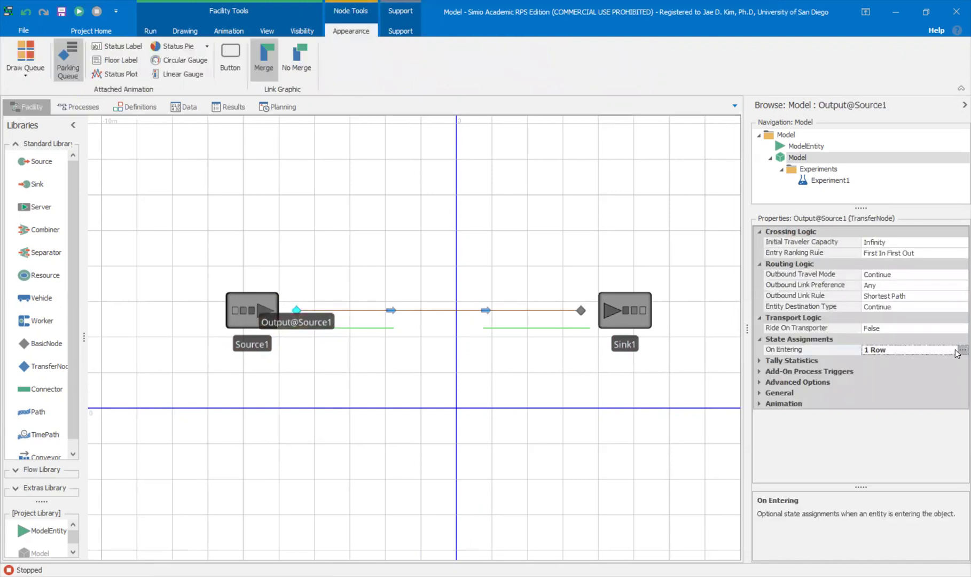
pyautogui.click(961, 351)
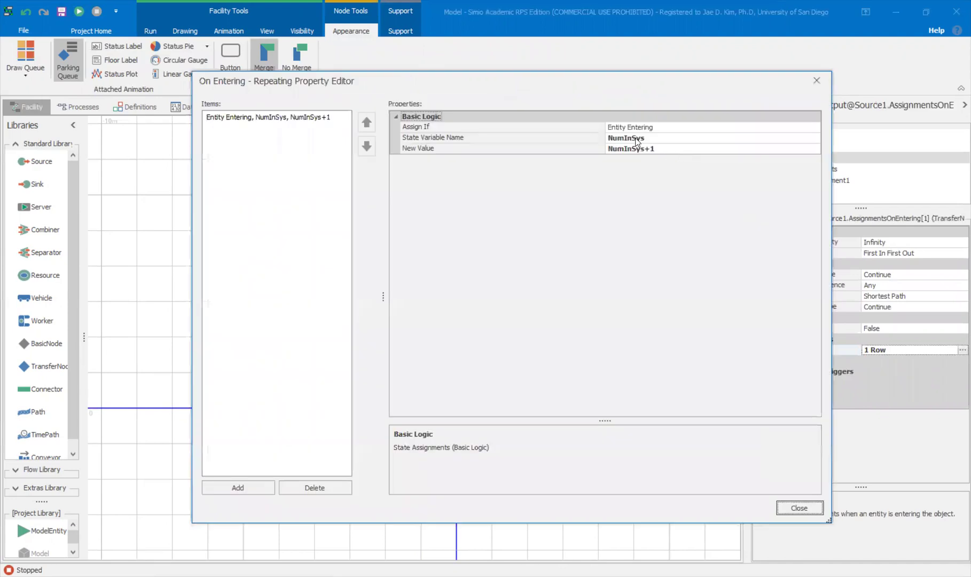
pyautogui.click(640, 138)
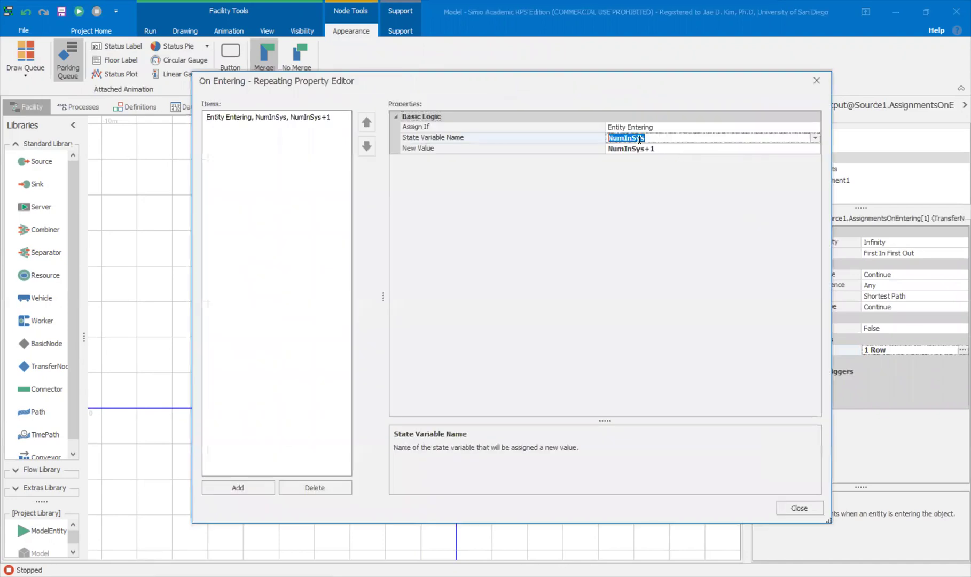
pyautogui.click(648, 139)
pyautogui.click(800, 508)
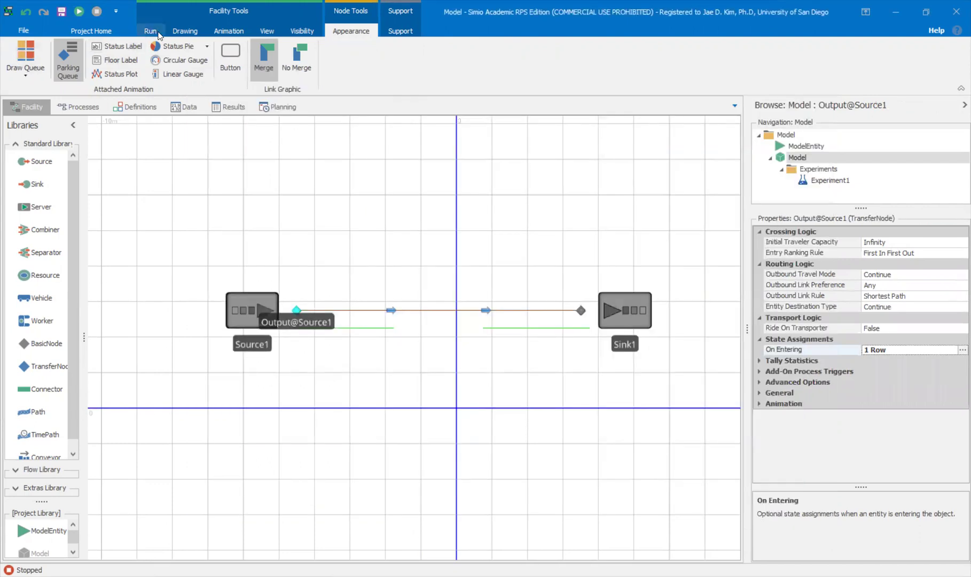
# Fast-forward the 100-hour run, review 564 entities and 0.1119 average in system, then stop
pyautogui.click(150, 30)
pyautogui.click(91, 59)
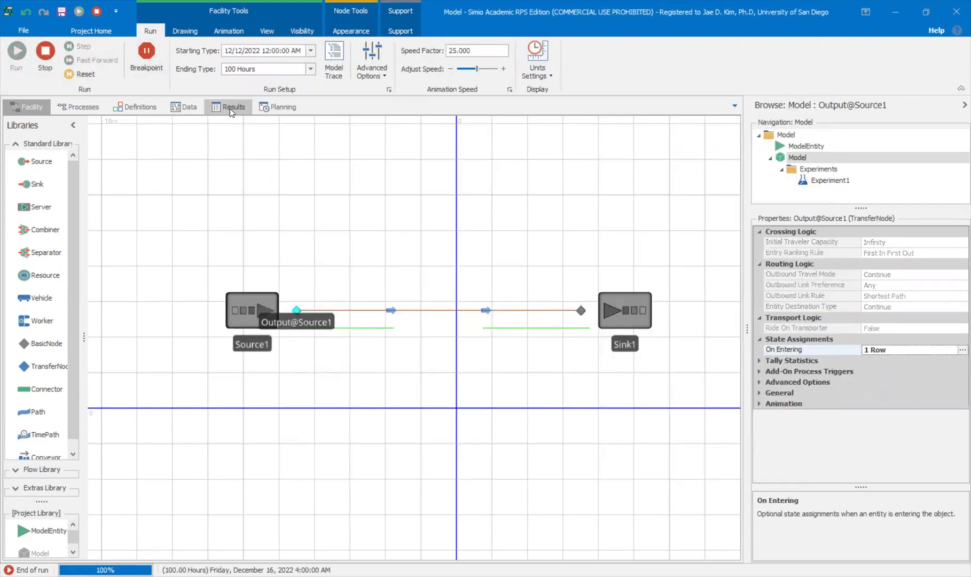
pyautogui.click(229, 107)
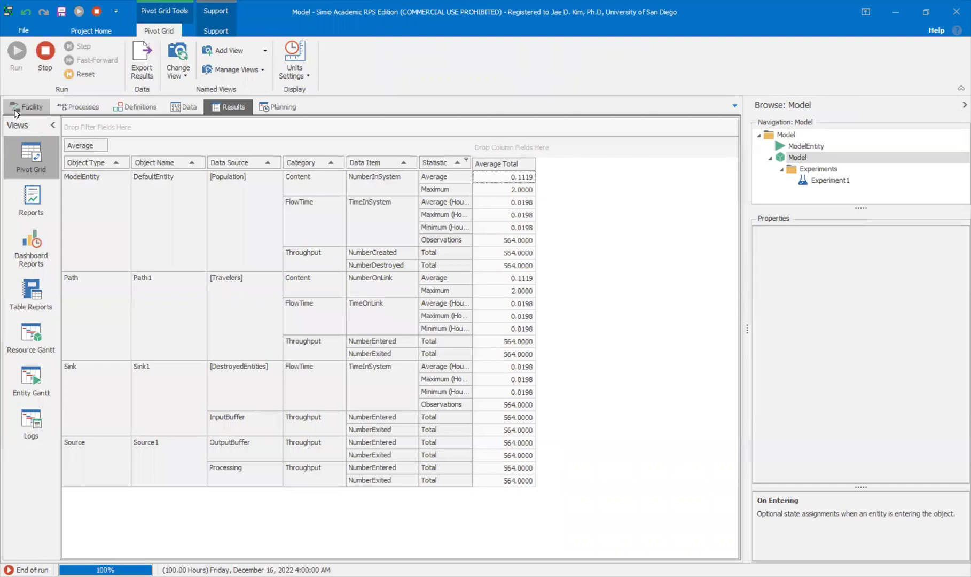
pyautogui.click(15, 109)
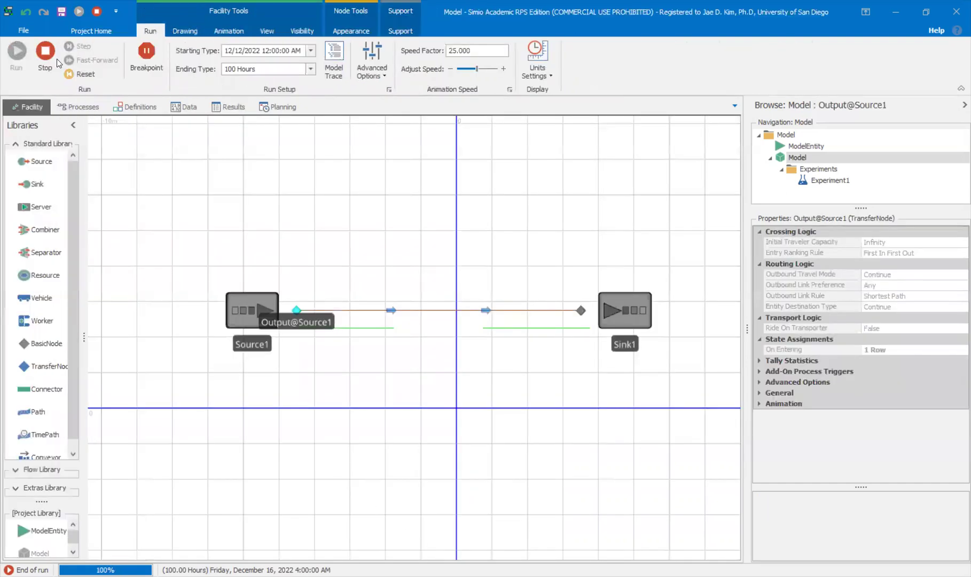
pyautogui.click(57, 63)
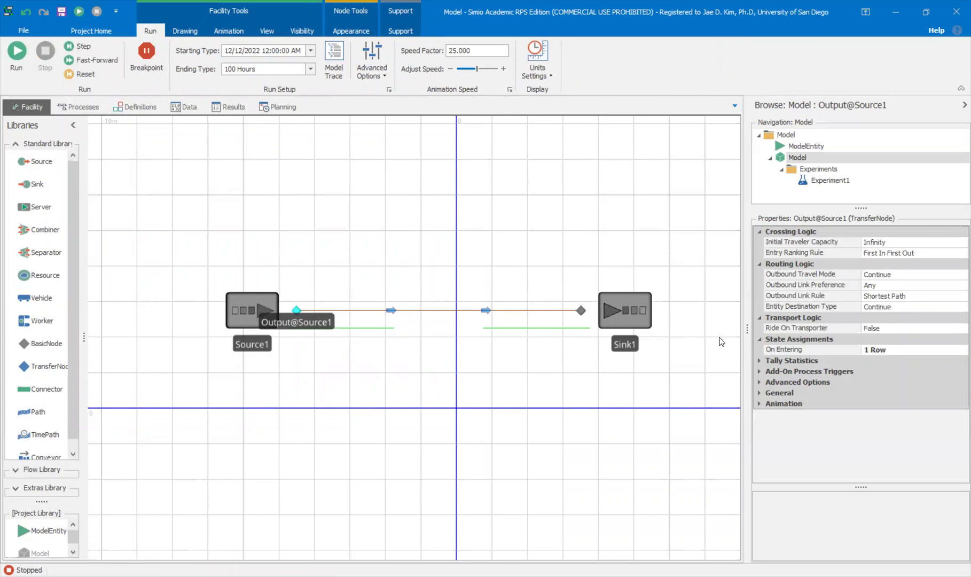
# Open Experiment1 and clear its previous 30 replications
pyautogui.moveTo(570, 398); pyautogui.dragTo(546, 399)
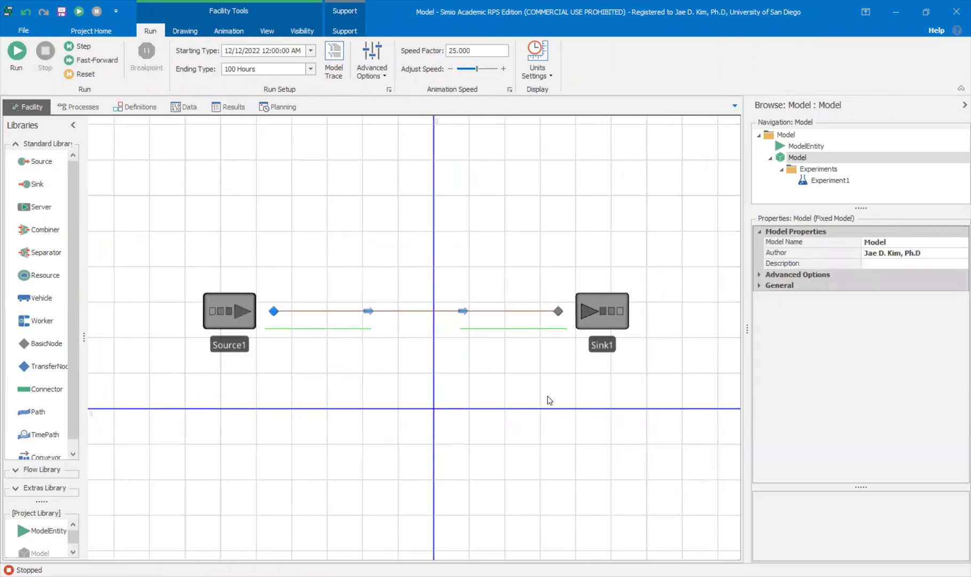
pyautogui.doubleClick(831, 181)
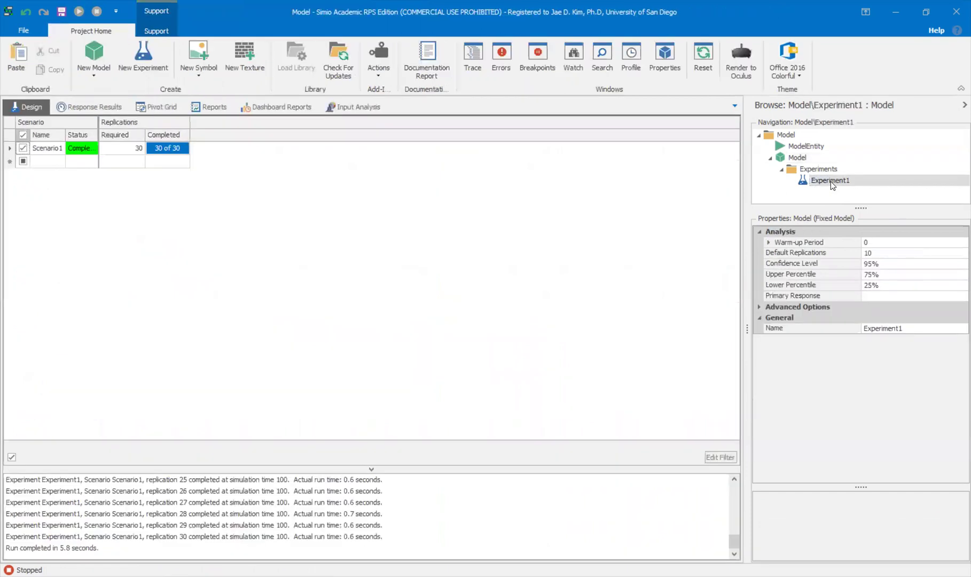
pyautogui.click(79, 51)
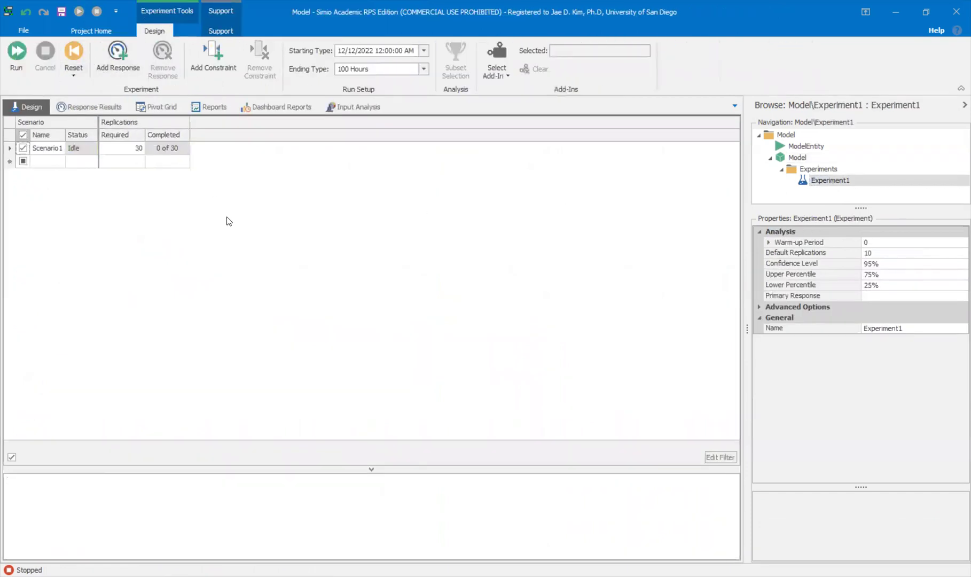
pyautogui.doubleClick(789, 158)
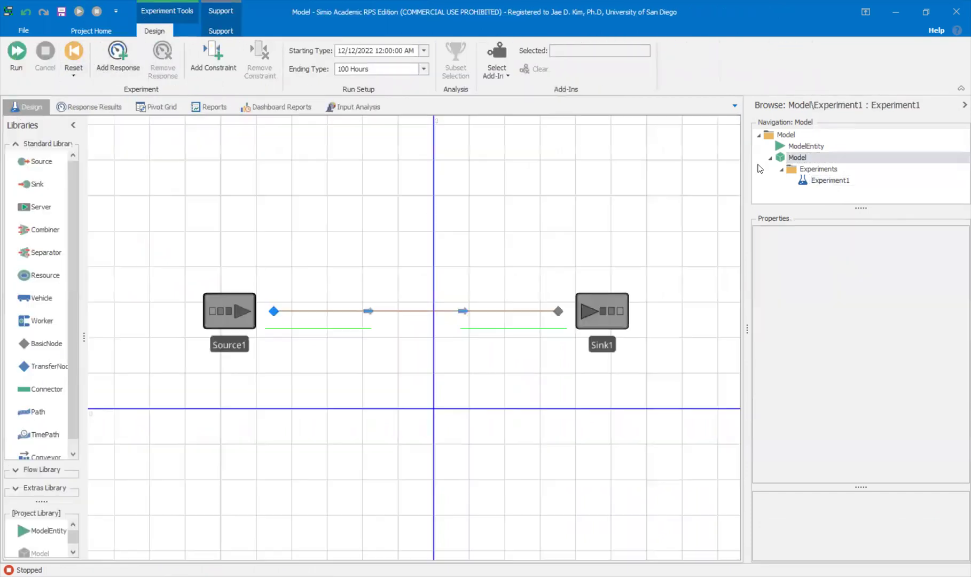
pyautogui.doubleClick(835, 182)
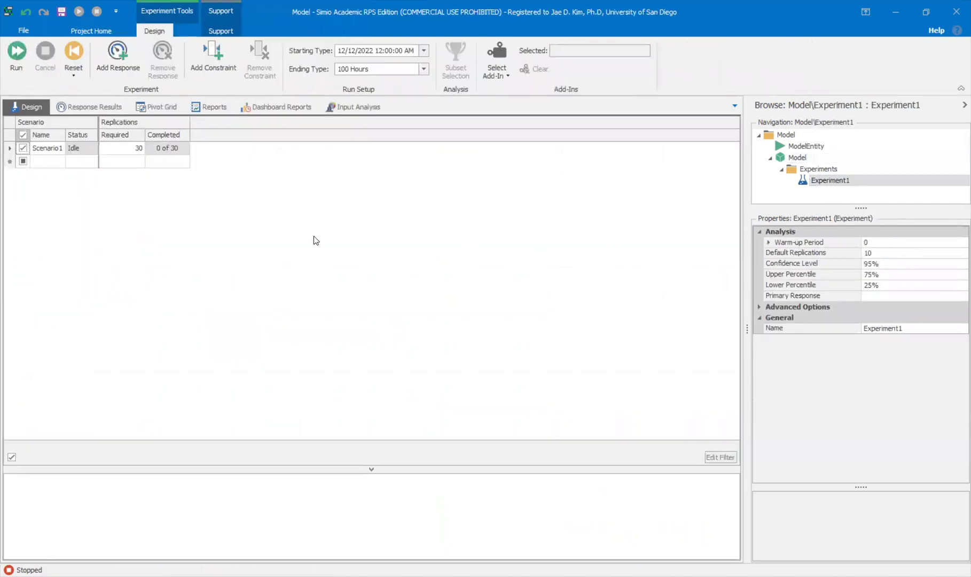
# Add Response1 to Experiment1, leave its expression empty, and return to the main model
pyautogui.click(113, 59)
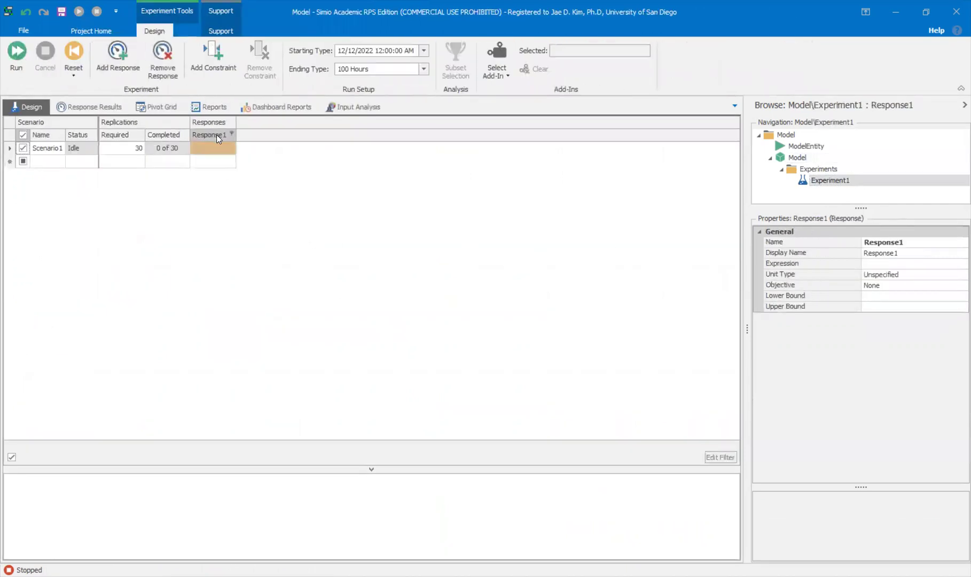
pyautogui.click(956, 266)
pyautogui.click(957, 265)
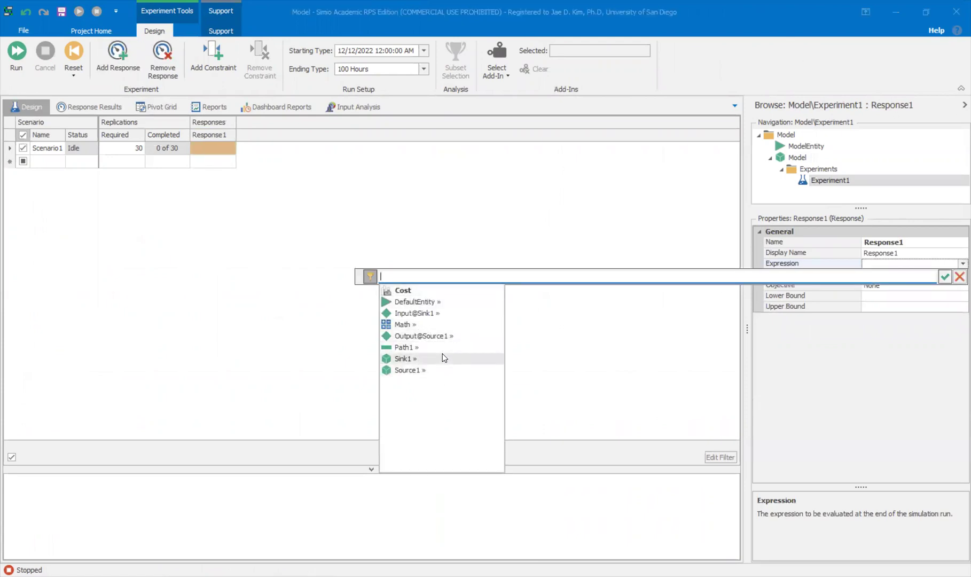
pyautogui.click(958, 277)
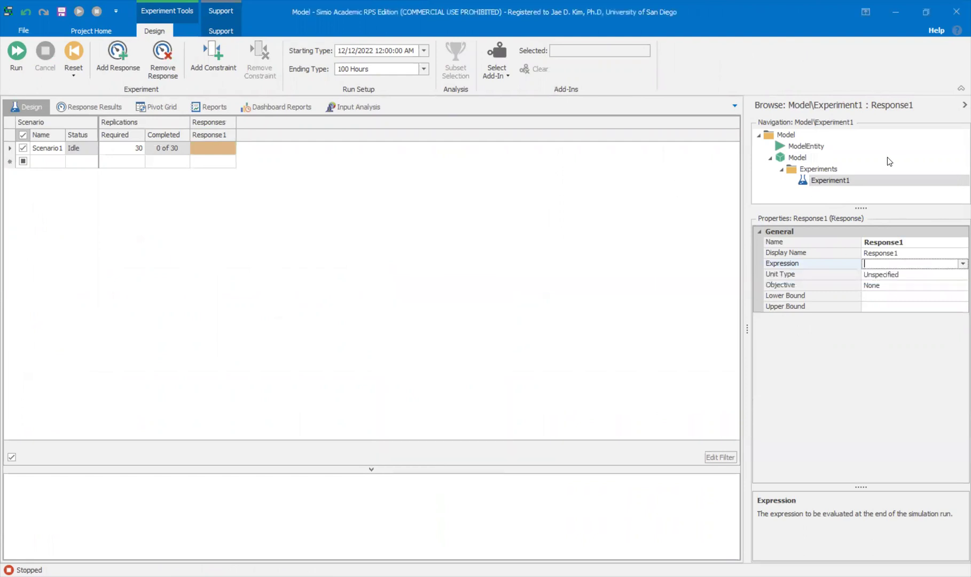
pyautogui.click(797, 158)
# Add OutputStatistic1 and StateStatistic1 elements and set OutputStatistic1's expression to NumInSys
pyautogui.click(131, 107)
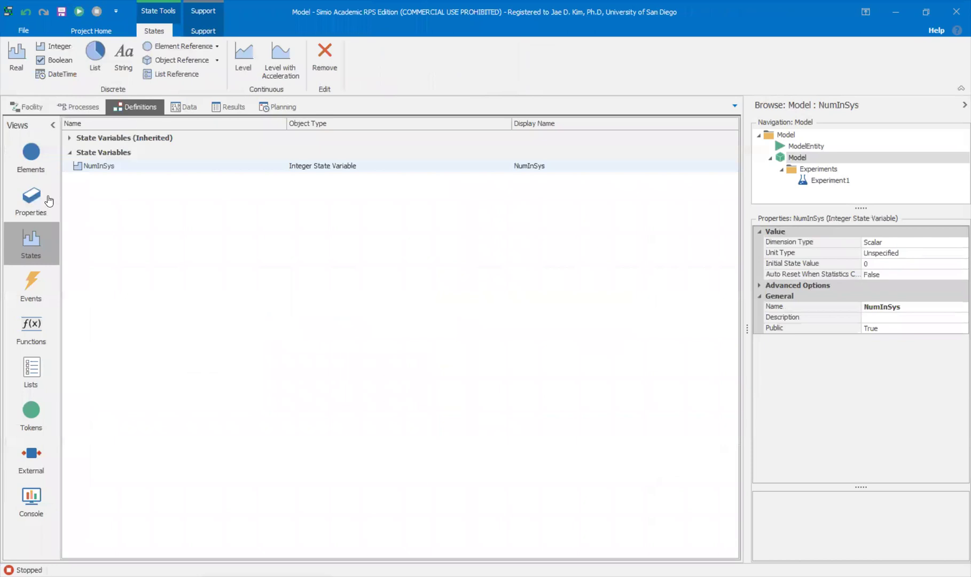
pyautogui.click(31, 155)
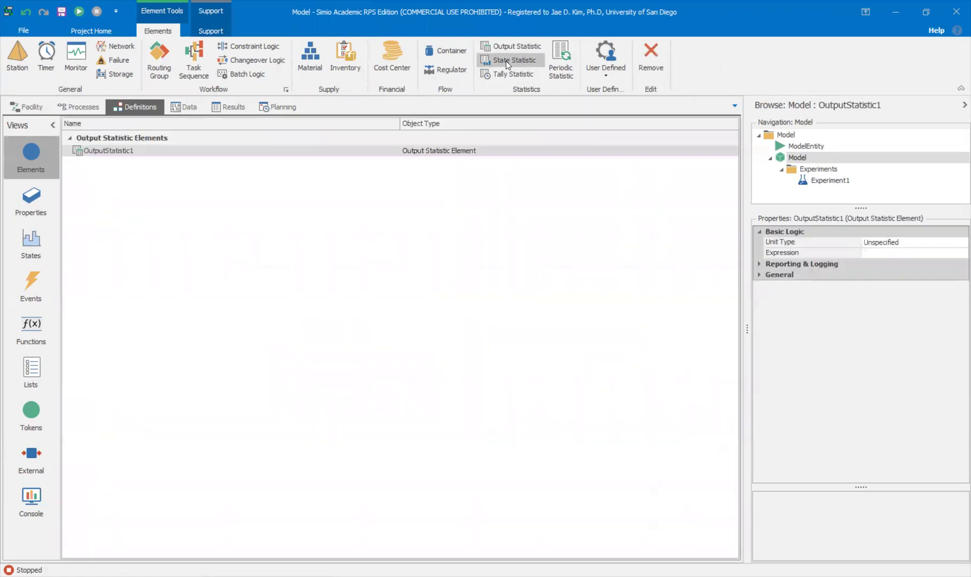
pyautogui.click(506, 61)
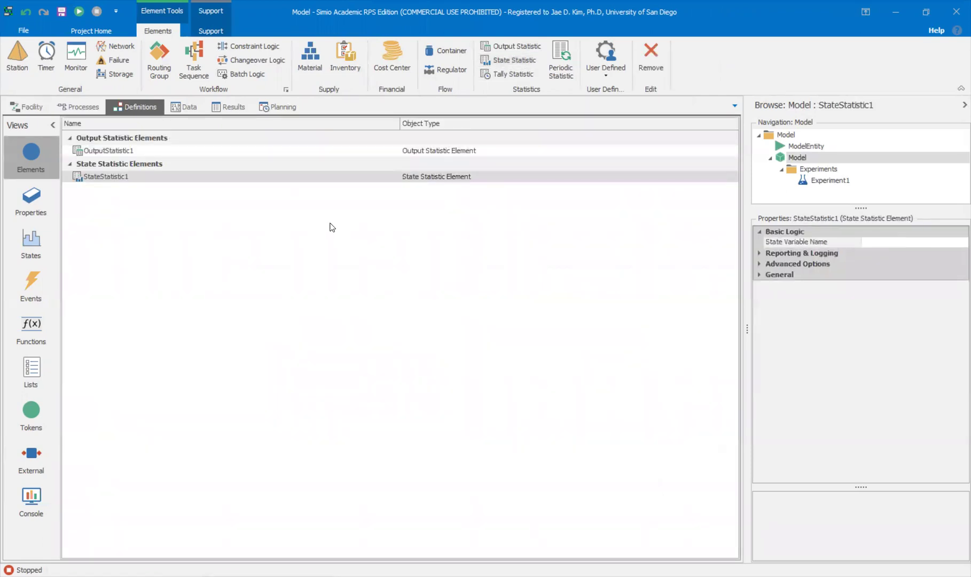
pyautogui.click(104, 154)
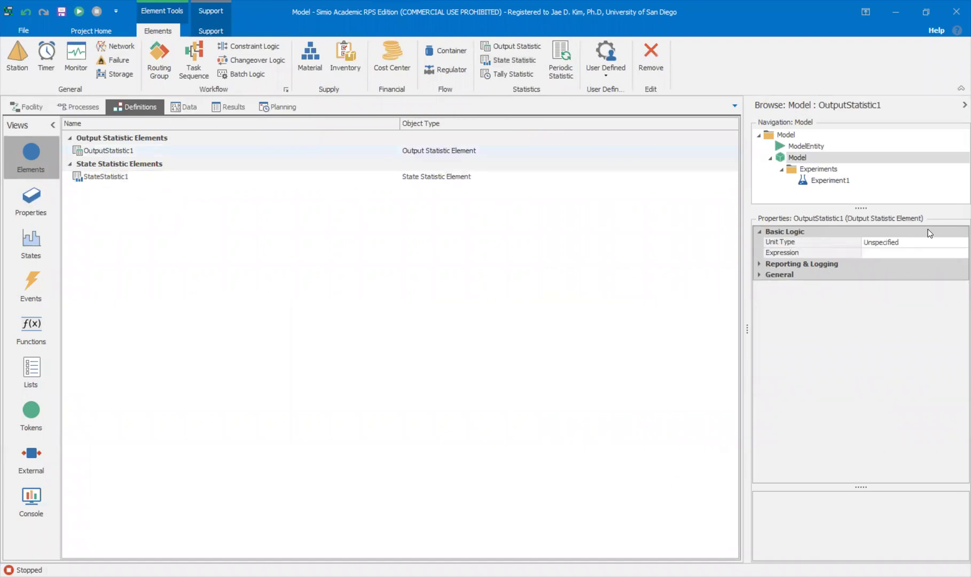
pyautogui.click(954, 253)
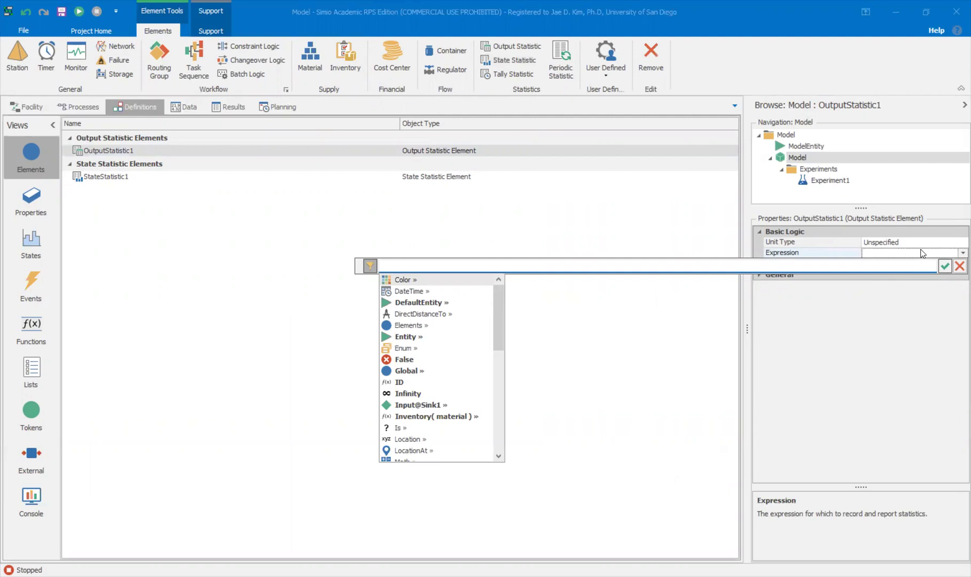
pyautogui.write('n')
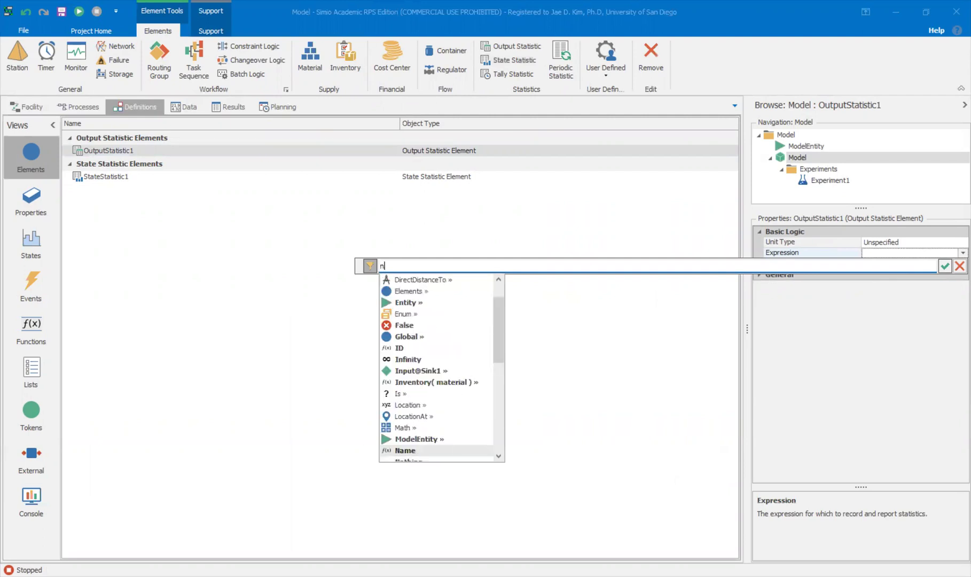
pyautogui.write('um')
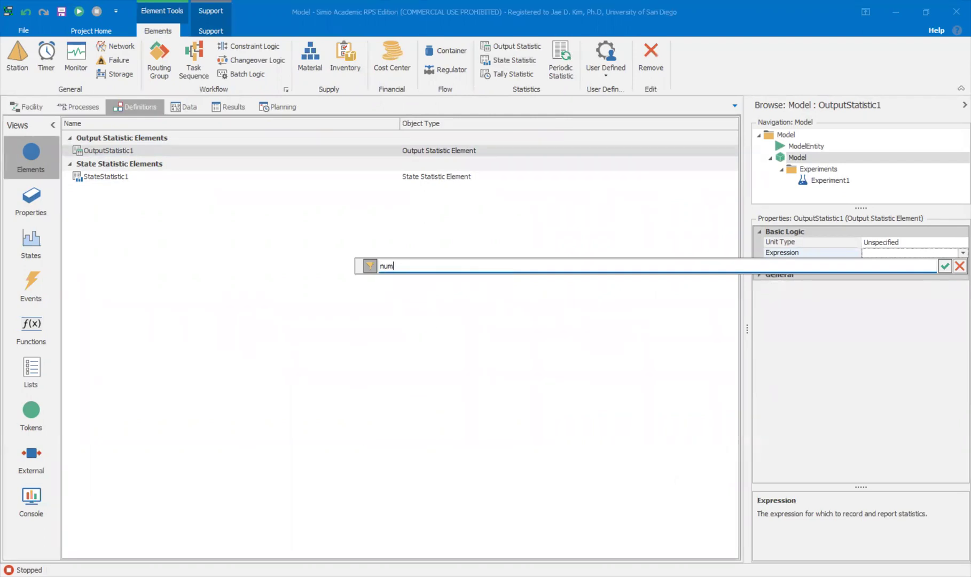
pyautogui.press('BackSpace')
pyautogui.press('BackSpace')
pyautogui.write('um')
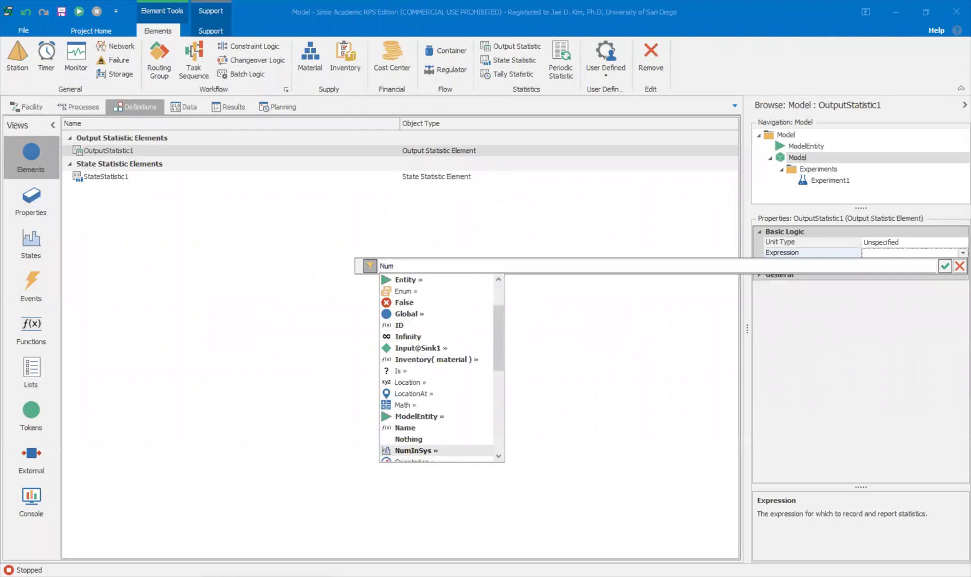
pyautogui.write('InSys.')
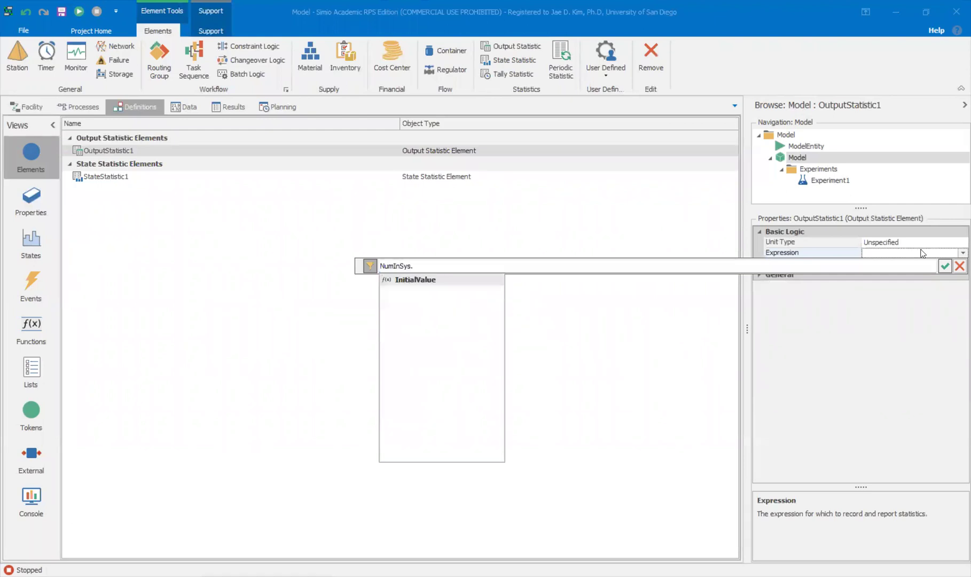
pyautogui.press('Return')
# Set StateStatistic1's State Variable Name to NumInSys
pyautogui.click(505, 303)
pyautogui.click(112, 180)
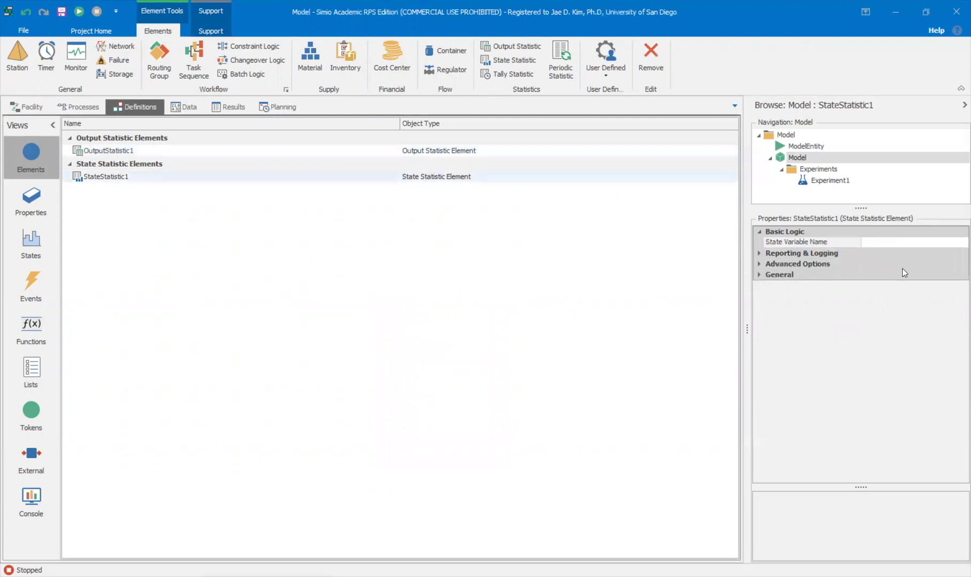
pyautogui.click(956, 243)
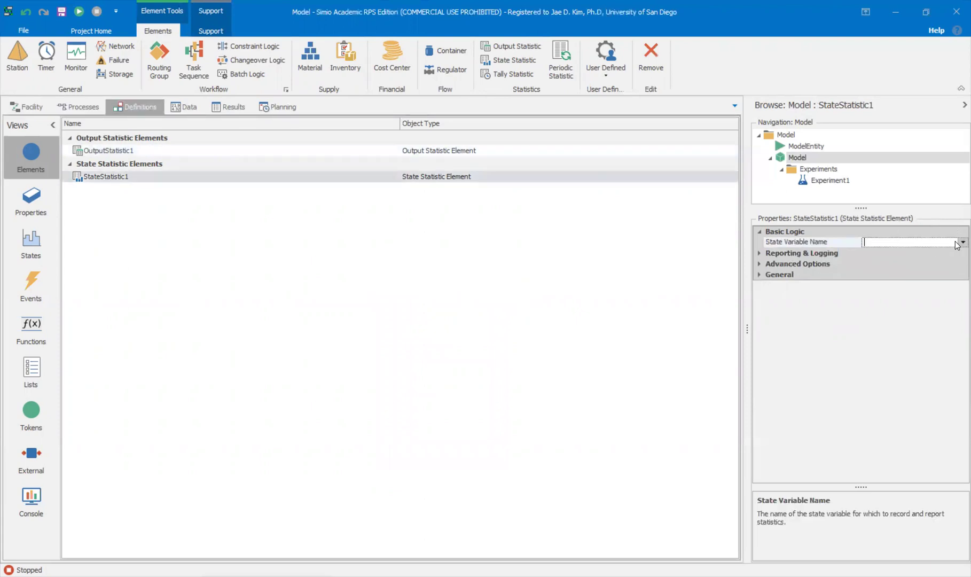
pyautogui.click(959, 243)
pyautogui.write('numin')
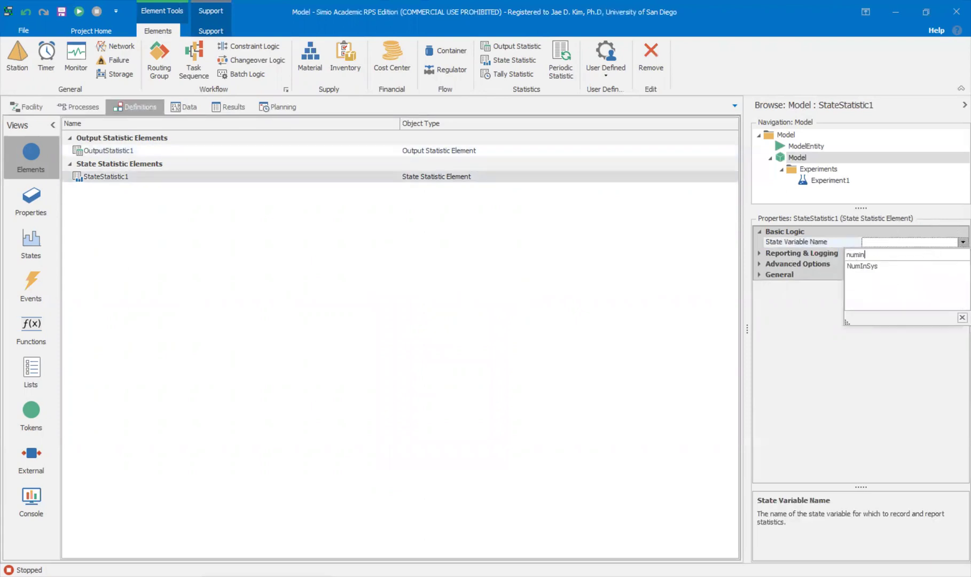
pyautogui.click(874, 267)
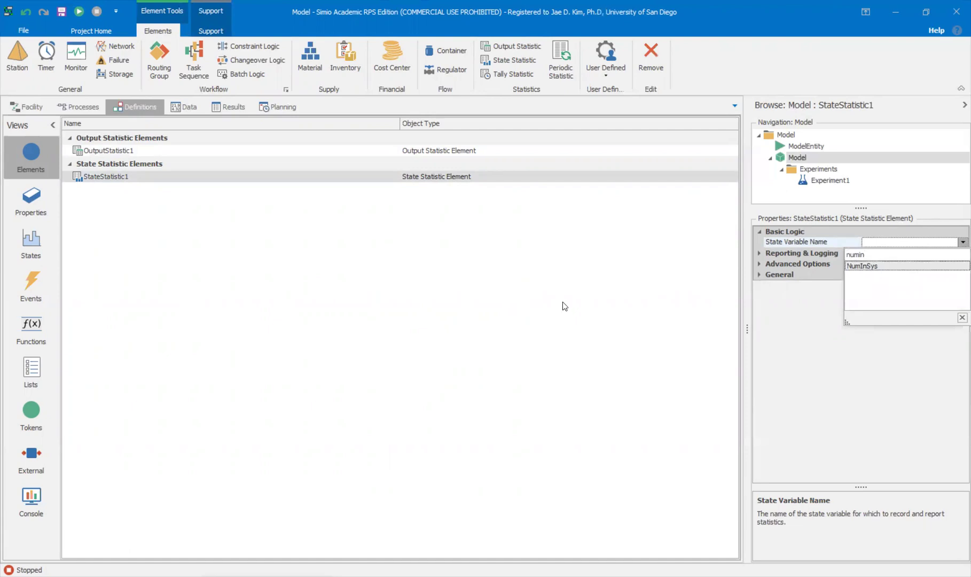
# Add Response2 to the experiment and start Response1's expression with OutputStatistic1
pyautogui.click(190, 333)
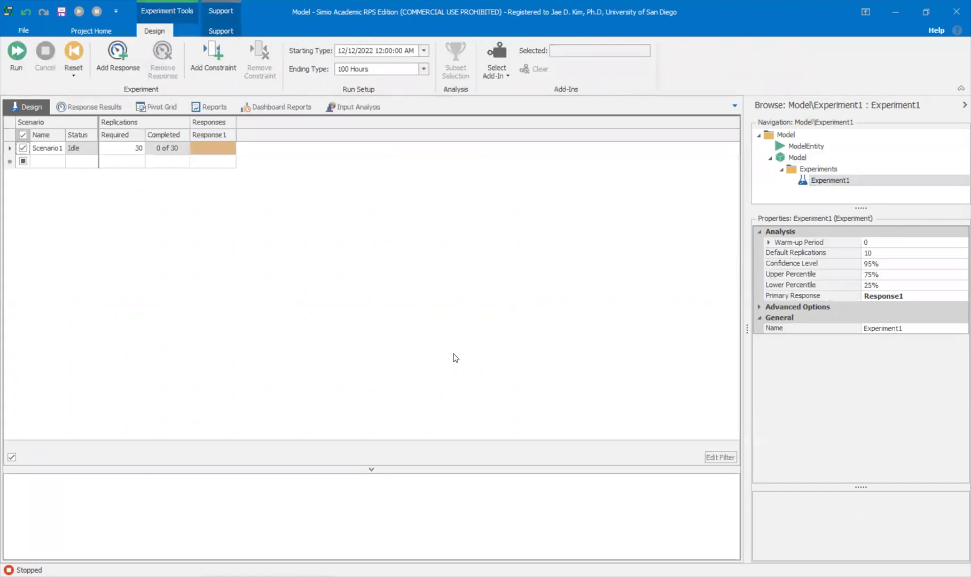
pyautogui.click(114, 65)
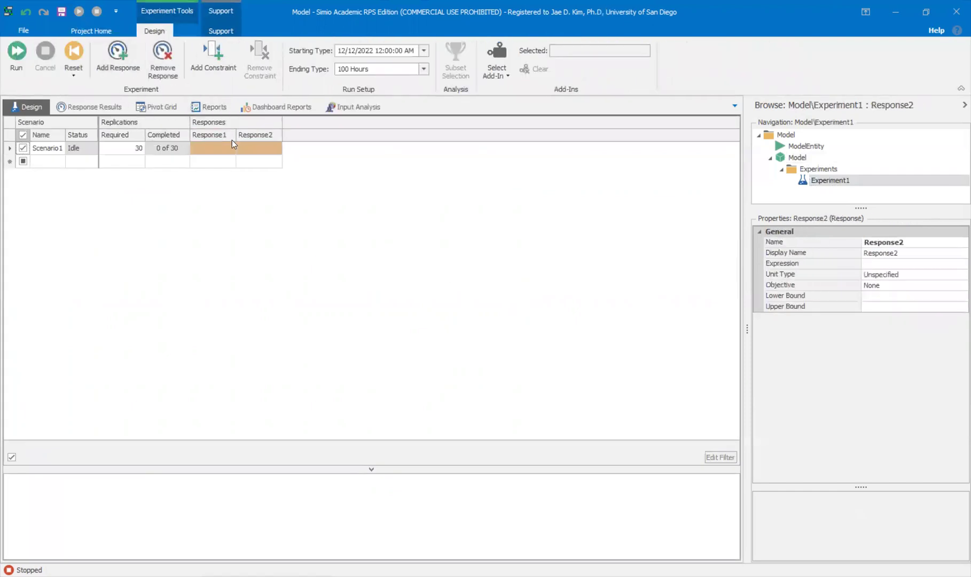
pyautogui.click(954, 263)
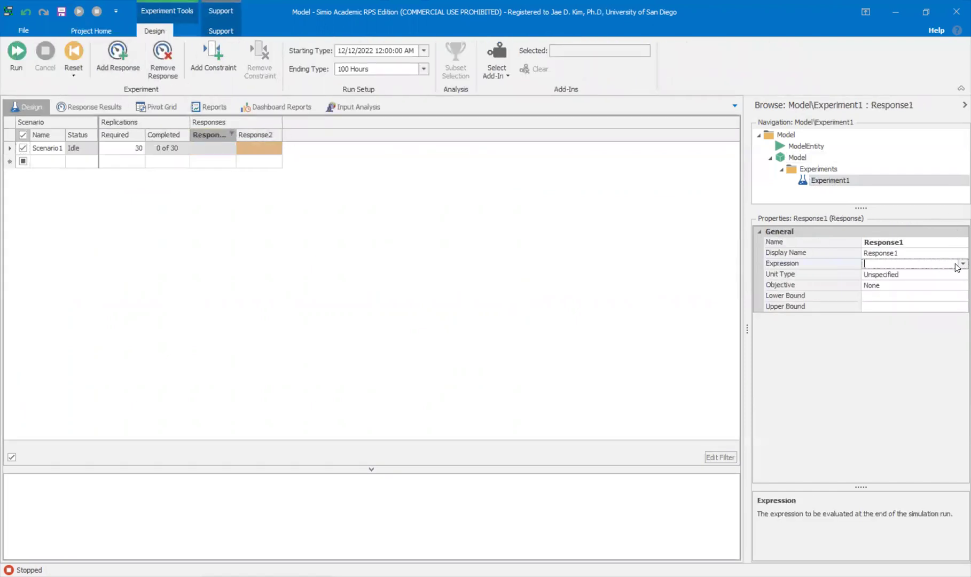
pyautogui.click(962, 264)
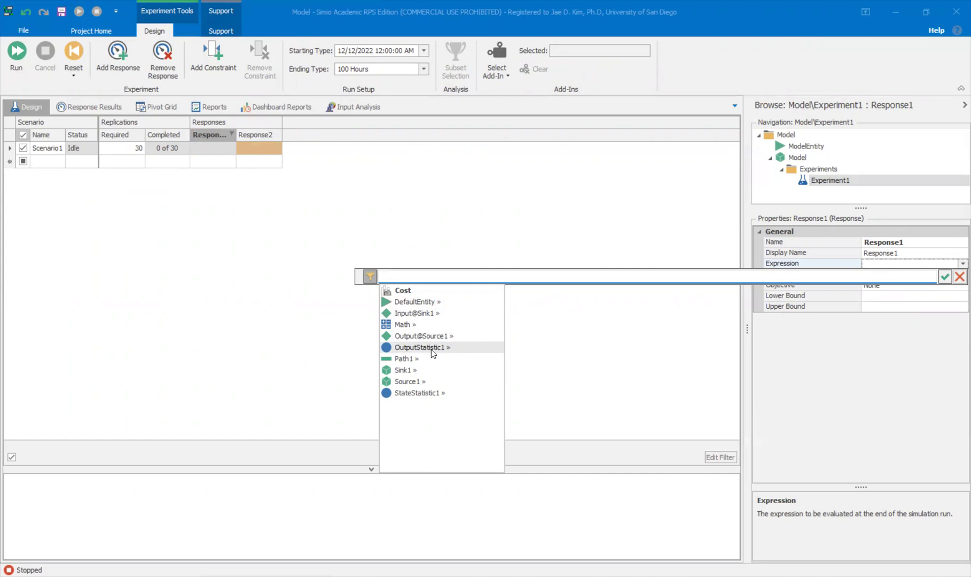
pyautogui.click(431, 348)
pyautogui.click(944, 277)
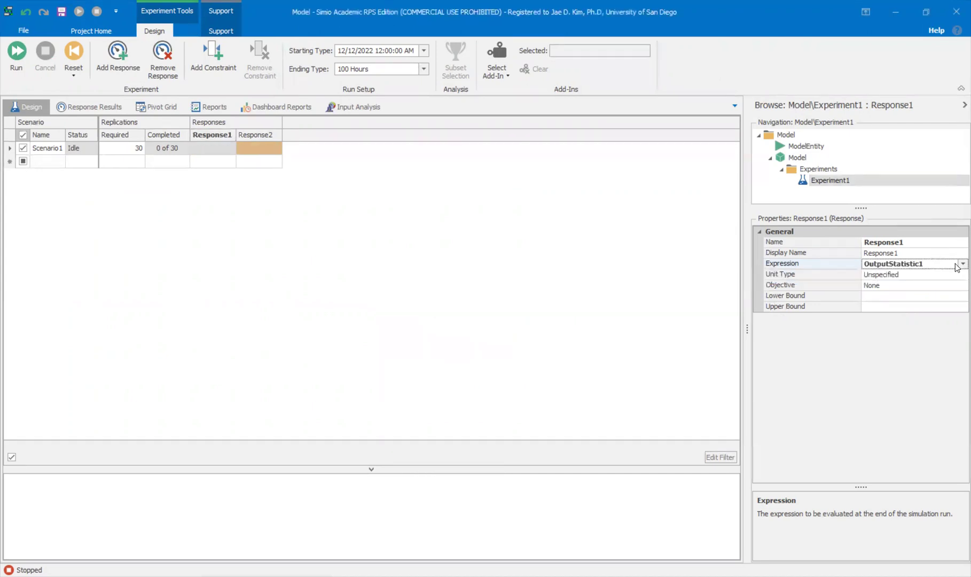
# Complete Response1's expression as OutputStatistic1.Value
pyautogui.click(962, 264)
pyautogui.write('out')
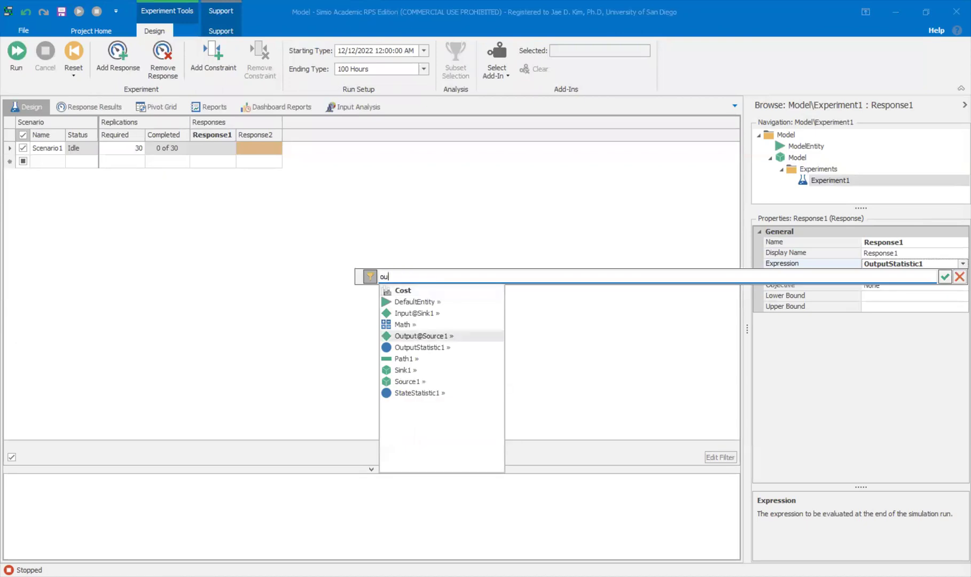
pyautogui.press('Tab')
pyautogui.press('BackSpace')
pyautogui.press('BackSpace')
pyautogui.press('BackSpace')
pyautogui.press('BackSpace')
pyautogui.press('BackSpace')
pyautogui.press('BackSpace')
pyautogui.press('BackSpace')
pyautogui.press('BackSpace')
pyautogui.press('BackSpace')
pyautogui.press('BackSpace')
pyautogui.press('BackSpace')
pyautogui.press('BackSpace')
pyautogui.press('BackSpace')
pyautogui.press('BackSpace')
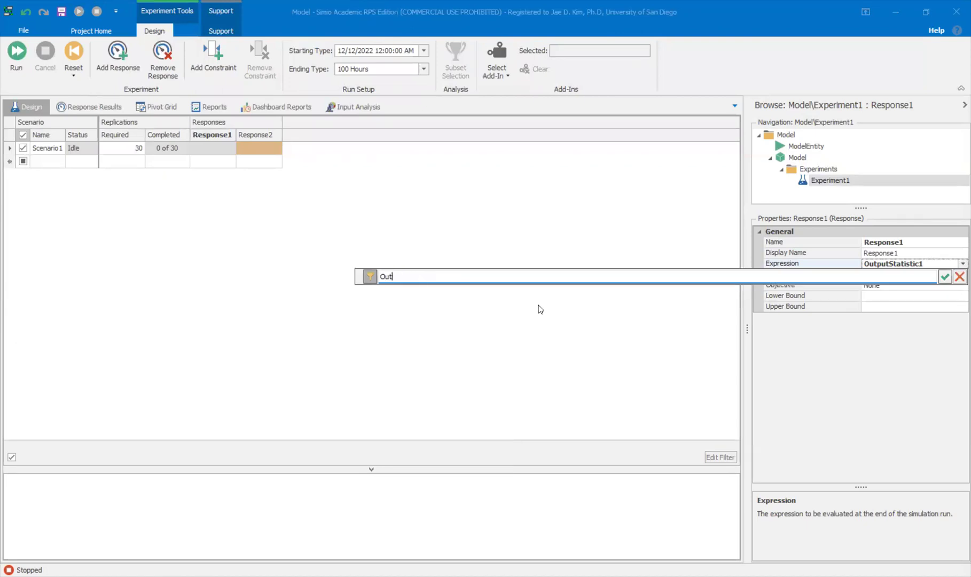
pyautogui.write('outpu')
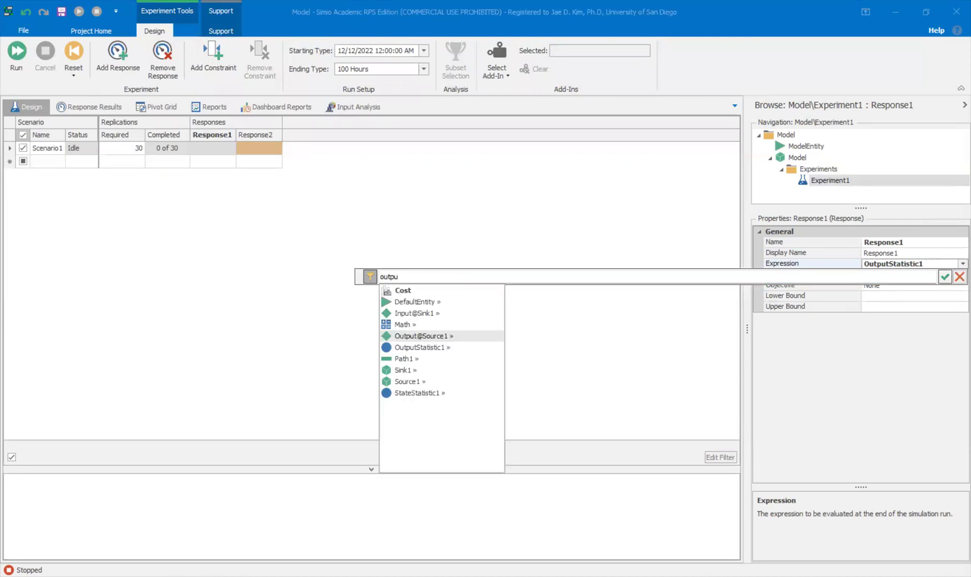
pyautogui.press('Down')
pyautogui.press('Tab')
pyautogui.write('.')
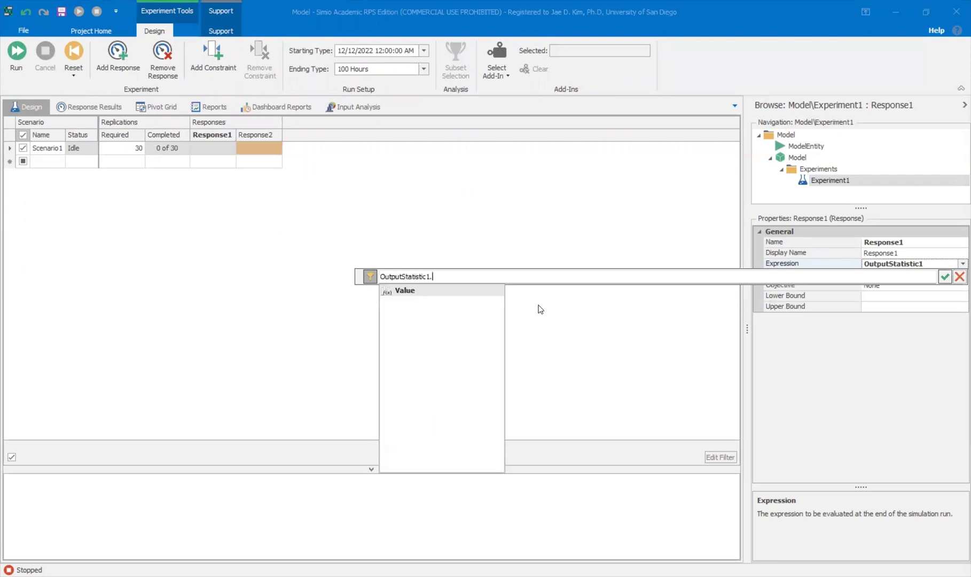
pyautogui.press('Tab')
pyautogui.press('Return')
# Rename Response1 to OutputStat
pyautogui.click(914, 242)
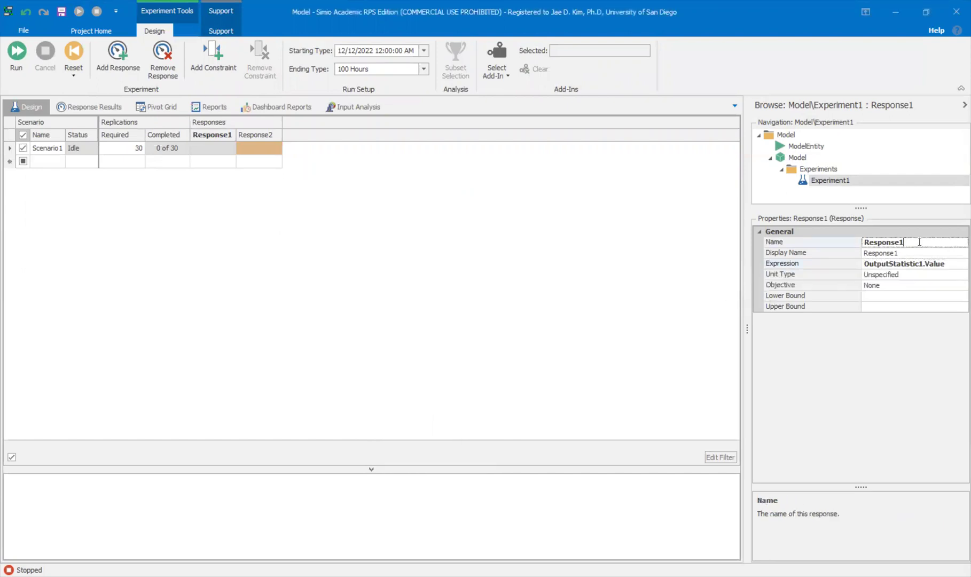
pyautogui.doubleClick(915, 242)
pyautogui.write('OutputStat')
pyautogui.press('Return')
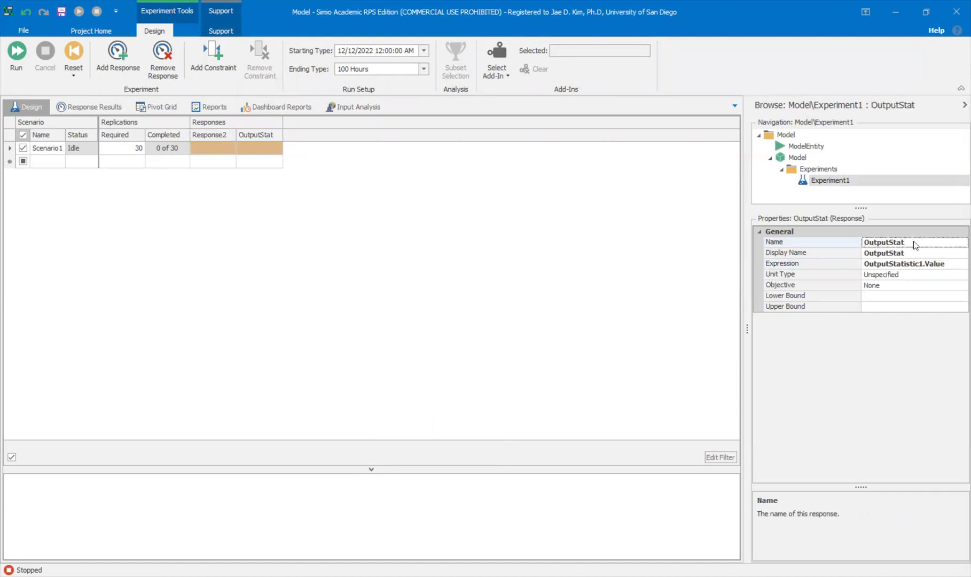
# Rename the second response from Response2 to StateStat
pyautogui.click(206, 135)
pyautogui.click(941, 244)
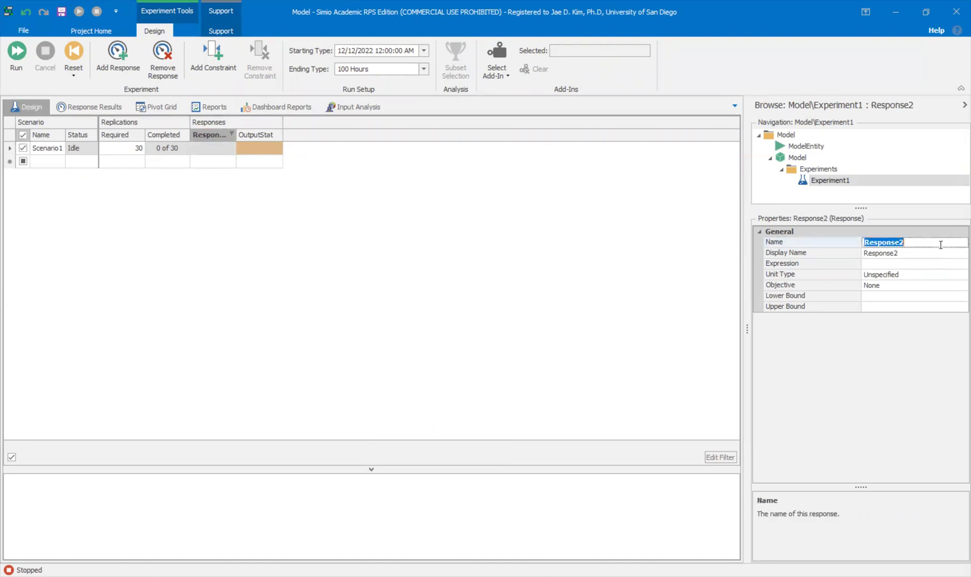
pyautogui.write('StateStat')
pyautogui.press('Return')
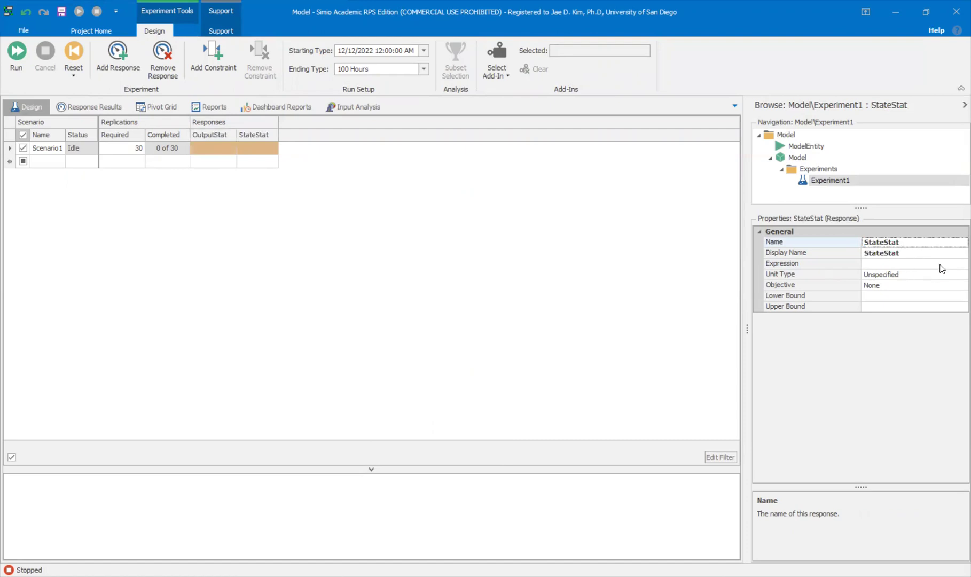
# Set StateStat's expression to StateStatistic1.Average
pyautogui.click(955, 264)
pyautogui.click(963, 264)
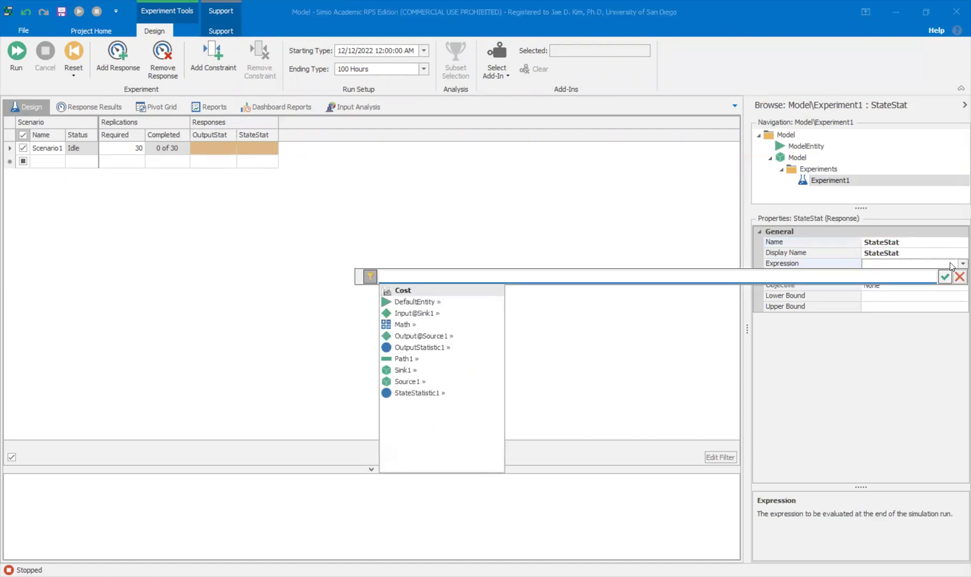
pyautogui.write('sta')
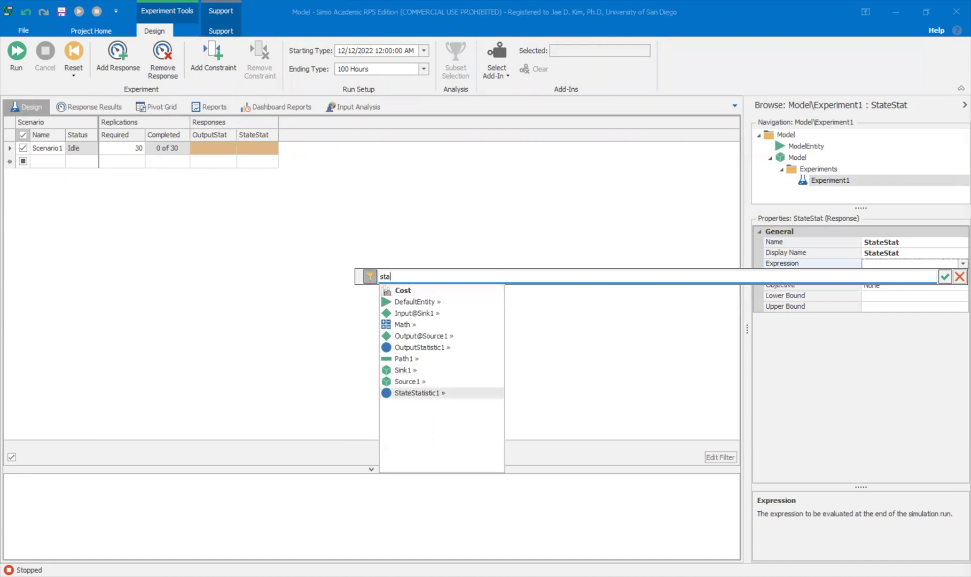
pyautogui.write('t.')
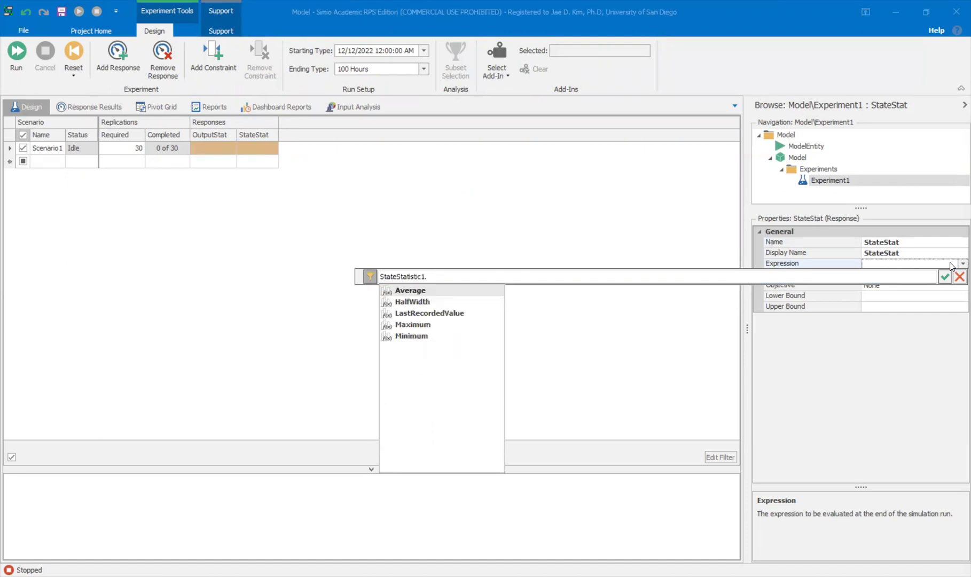
pyautogui.click(453, 317)
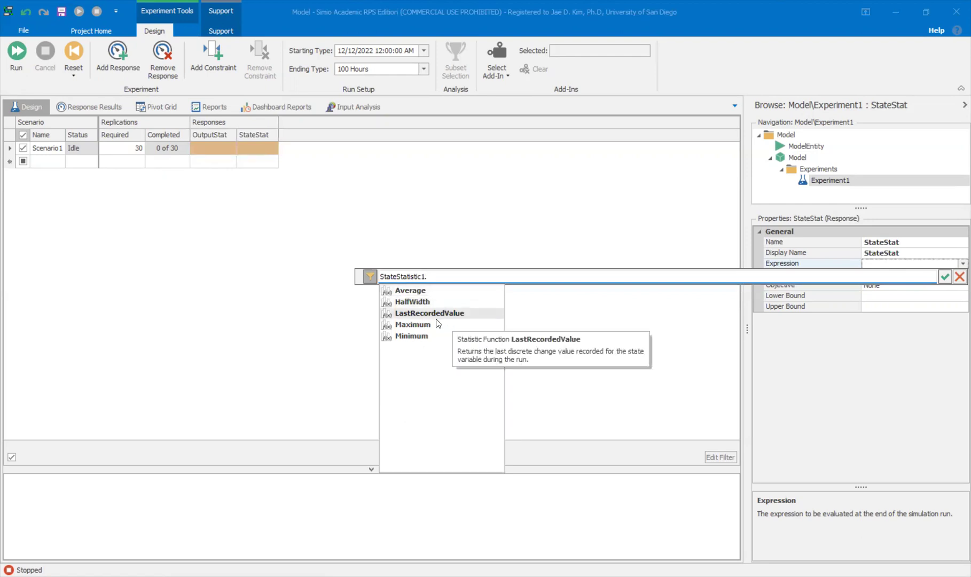
pyautogui.click(439, 293)
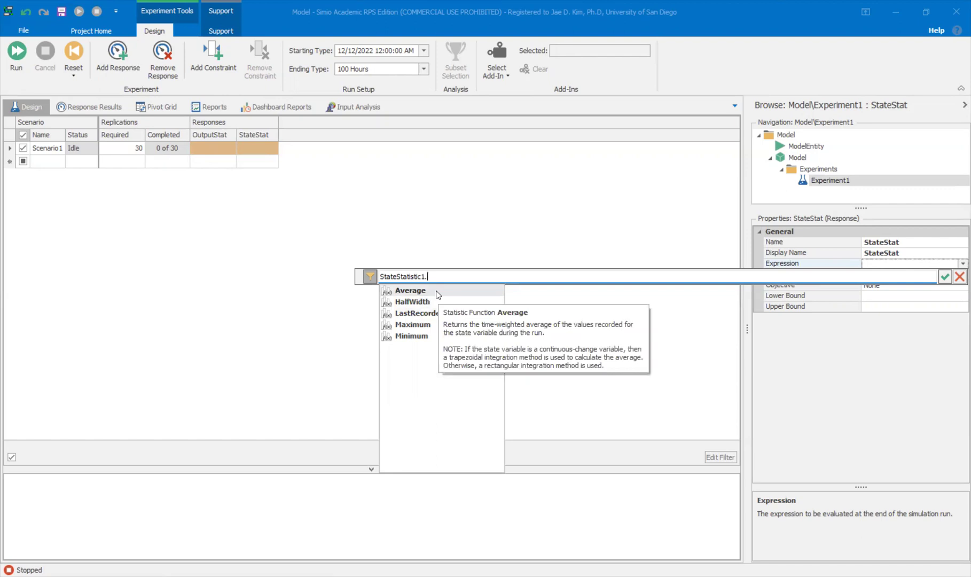
pyautogui.doubleClick(438, 293)
pyautogui.press('Return')
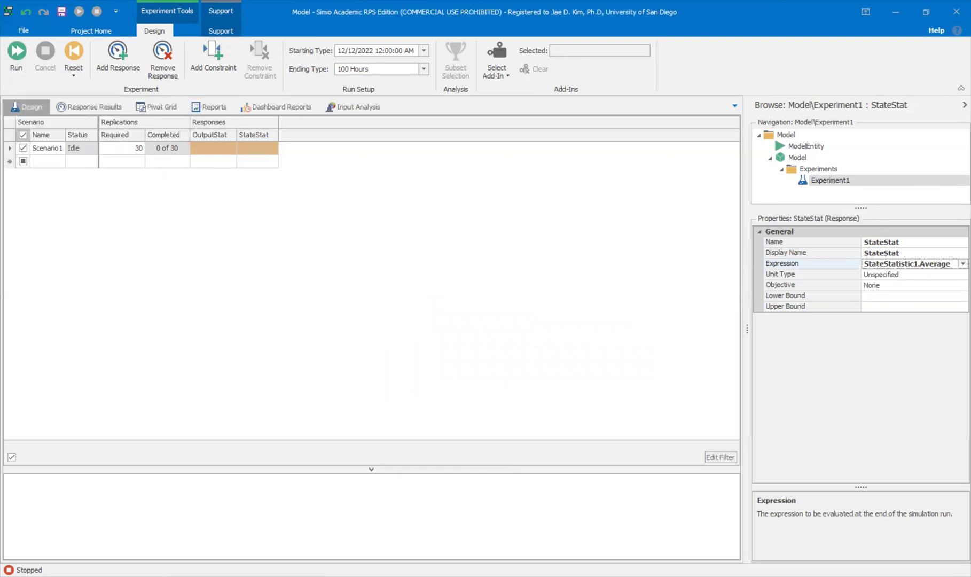
# Run all 30 replications and compare StateStat 303.318 with OutputStat 603.6
pyautogui.click(17, 67)
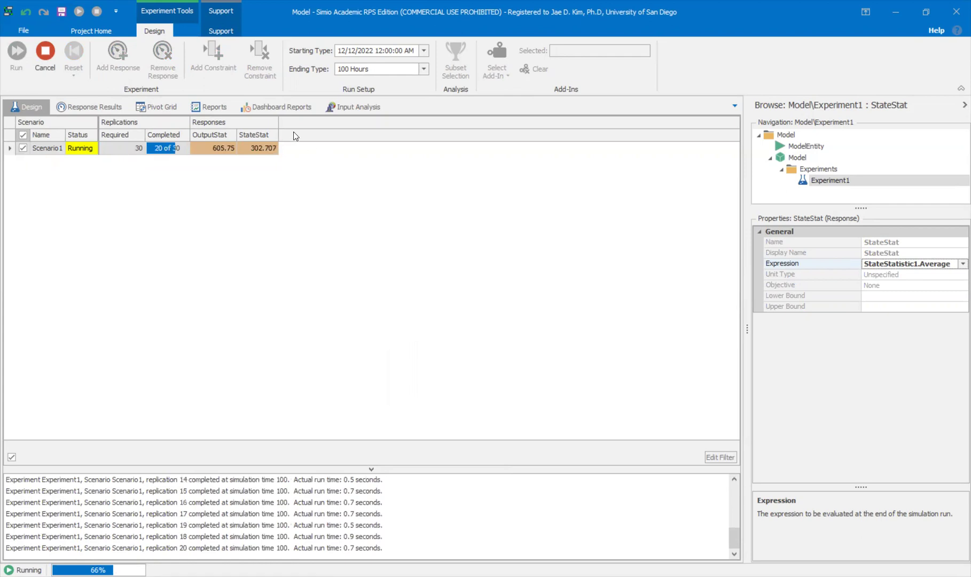
pyautogui.moveTo(278, 120); pyautogui.dragTo(346, 127)
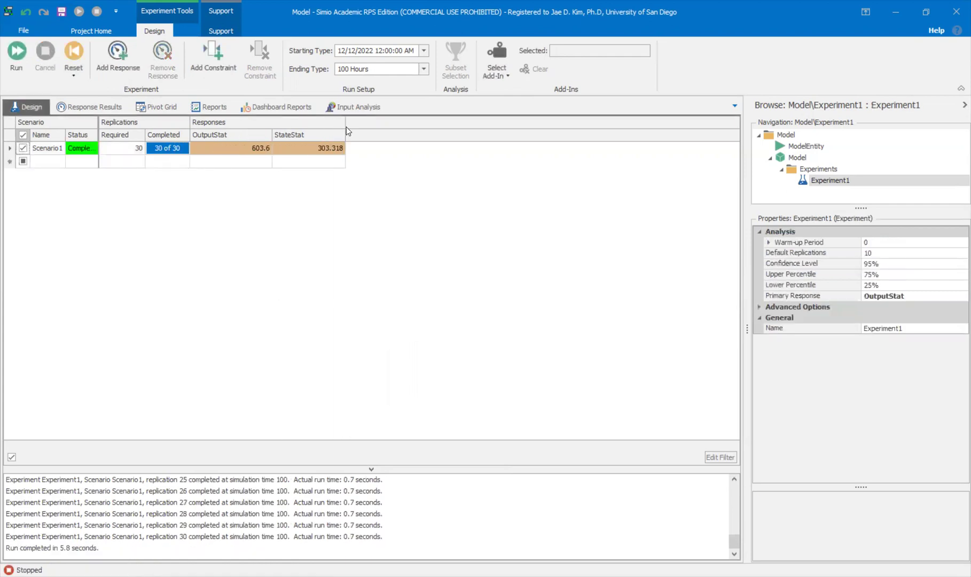
pyautogui.click(218, 135)
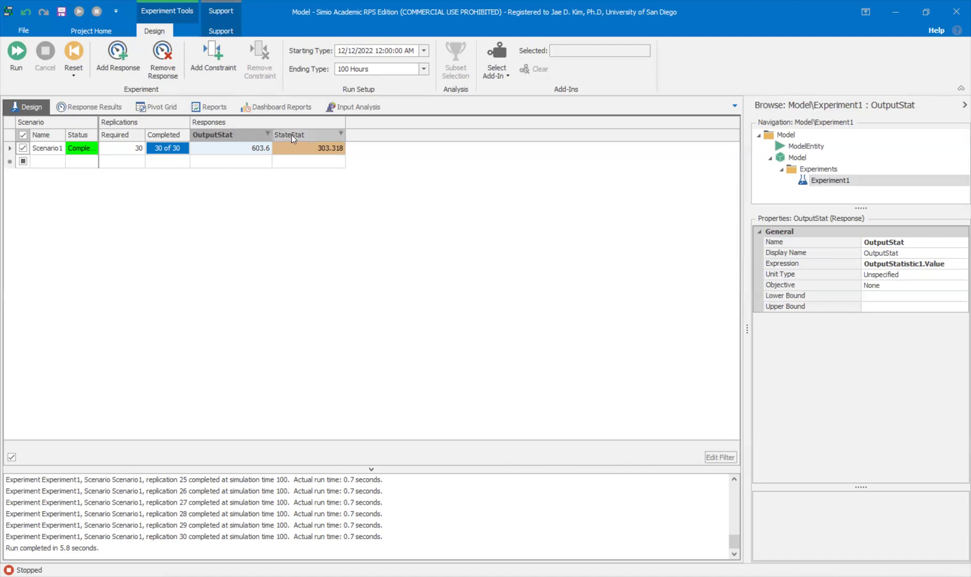
# Add a third response to Experiment1 and name it StateStat2
pyautogui.click(119, 59)
pyautogui.click(951, 243)
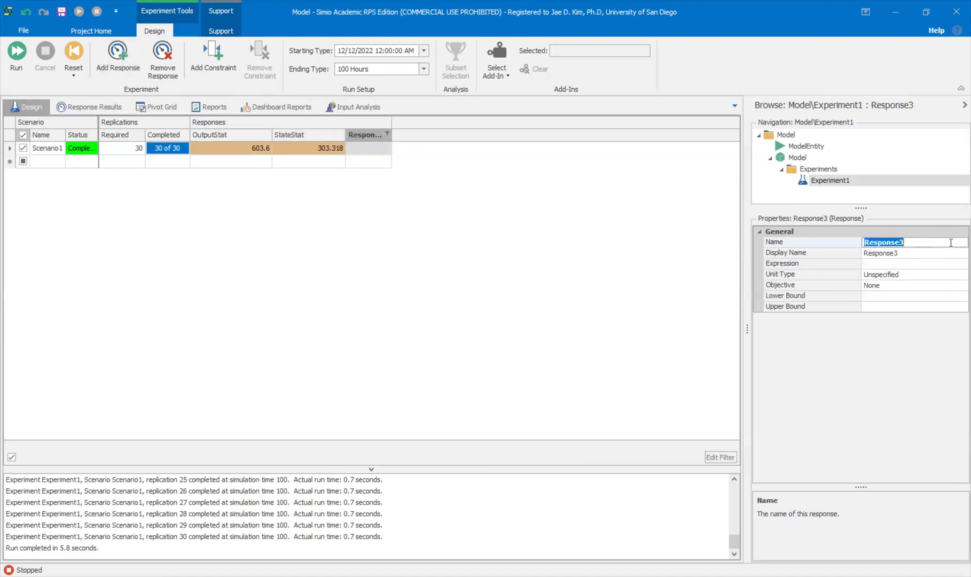
pyautogui.write('StateST')
pyautogui.press('BackSpace')
pyautogui.write('tat2')
pyautogui.press('Return')
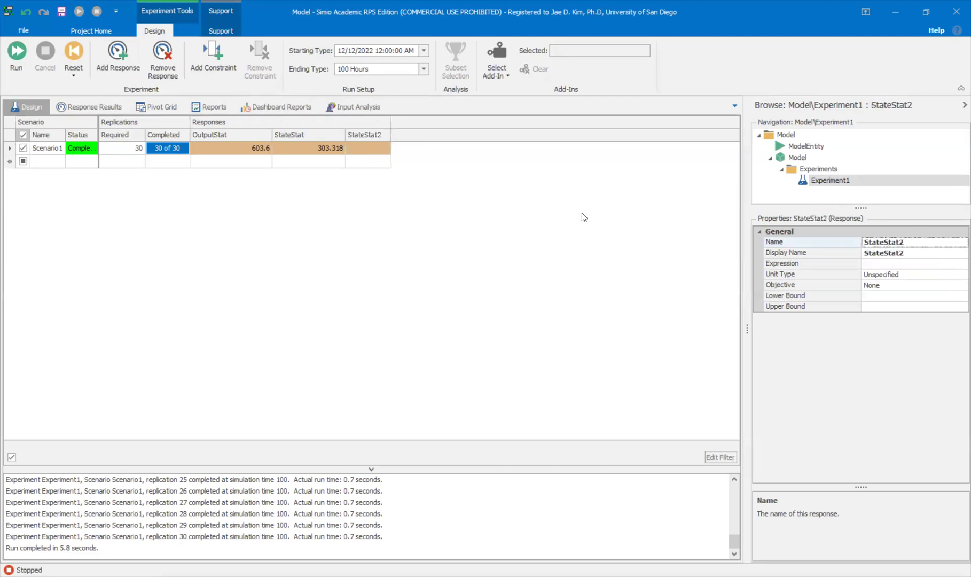
# Set StateStat2's expression to StateStatistic1.Maximum
pyautogui.click(956, 268)
pyautogui.click(956, 265)
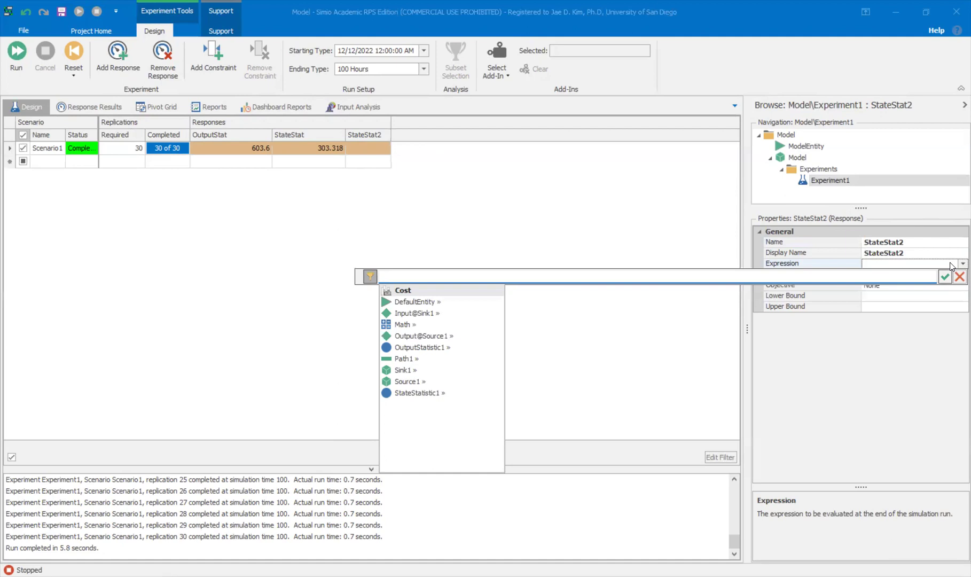
pyautogui.write('st')
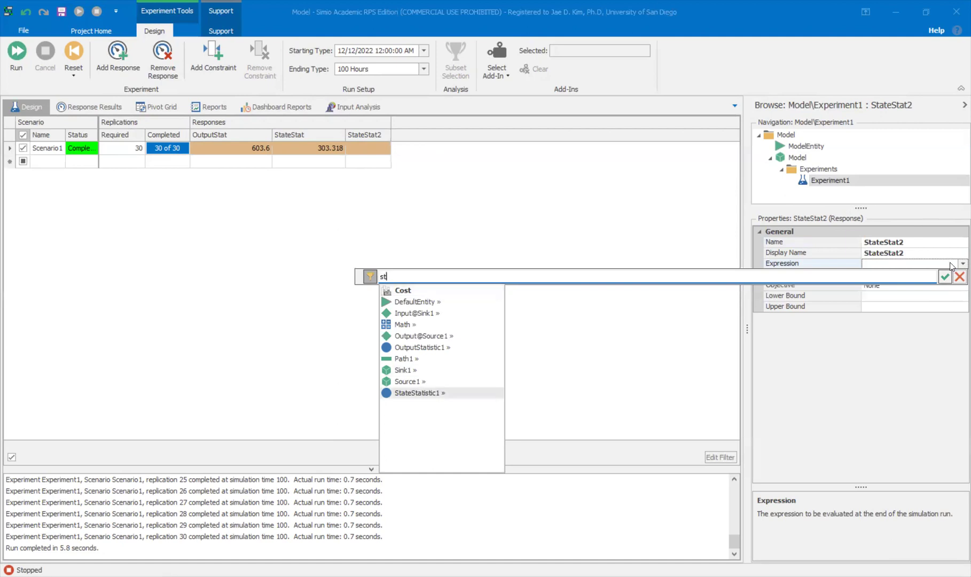
pyautogui.write('ic1.')
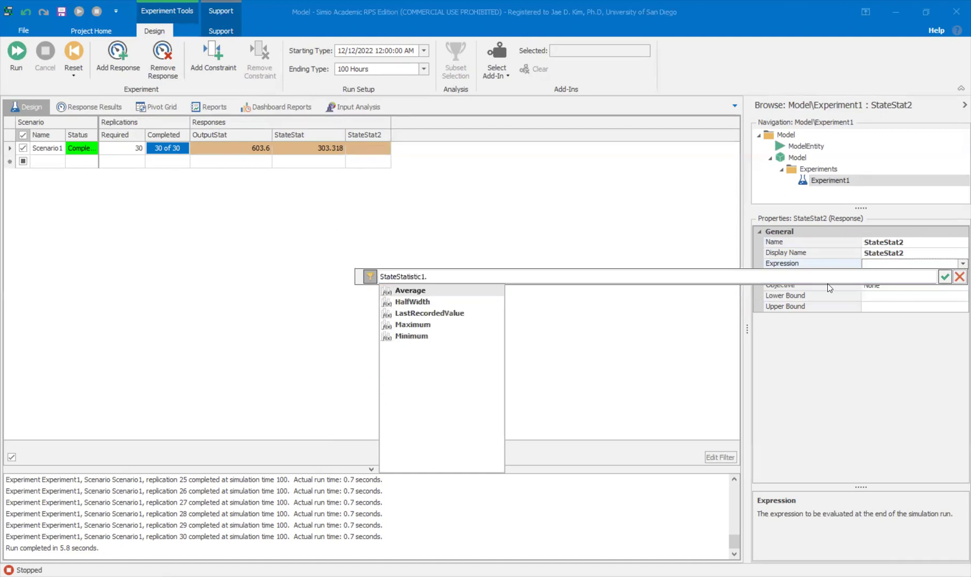
pyautogui.doubleClick(460, 328)
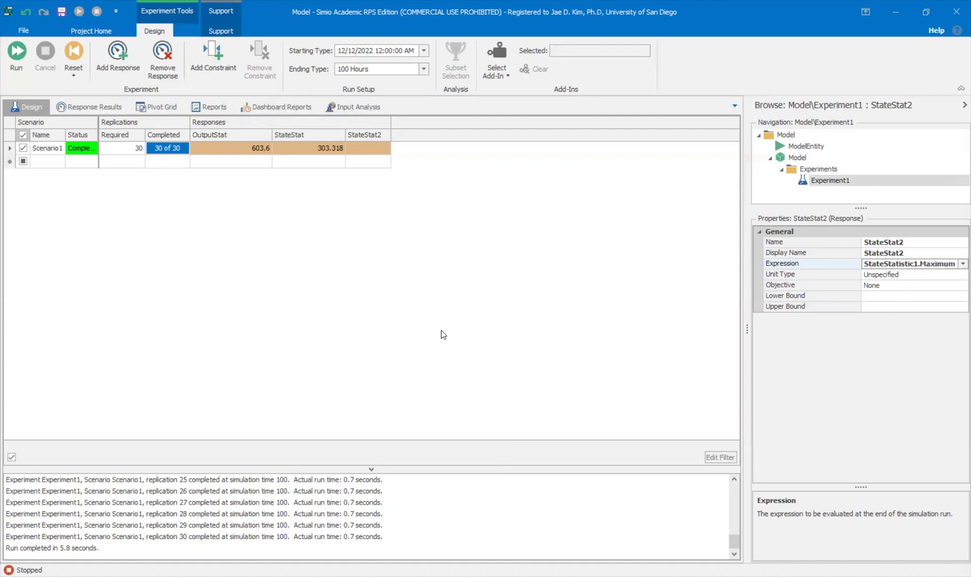
# Reset Experiment1 and rerun all 30 replications so StateStat2 shows 603.6
pyautogui.click(73, 56)
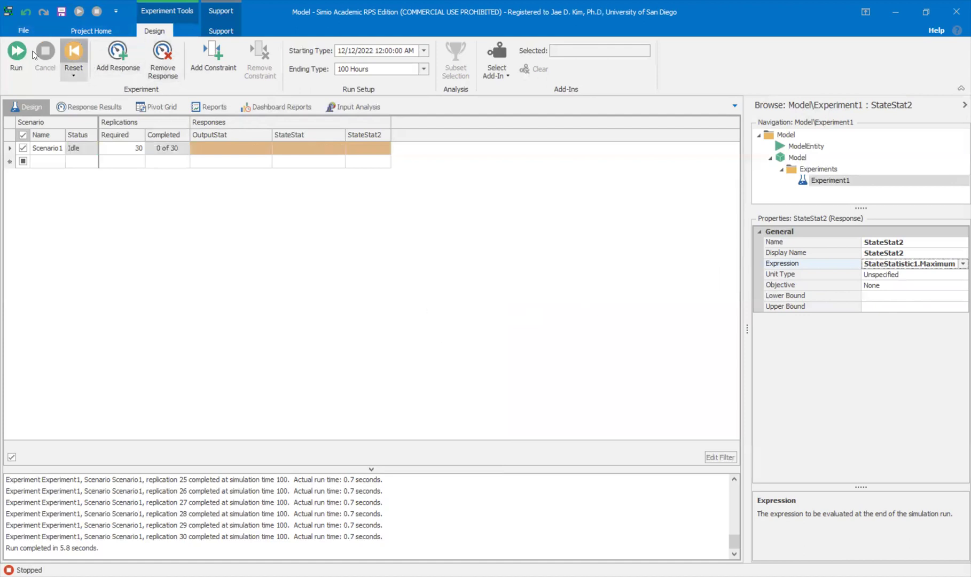
pyautogui.click(29, 51)
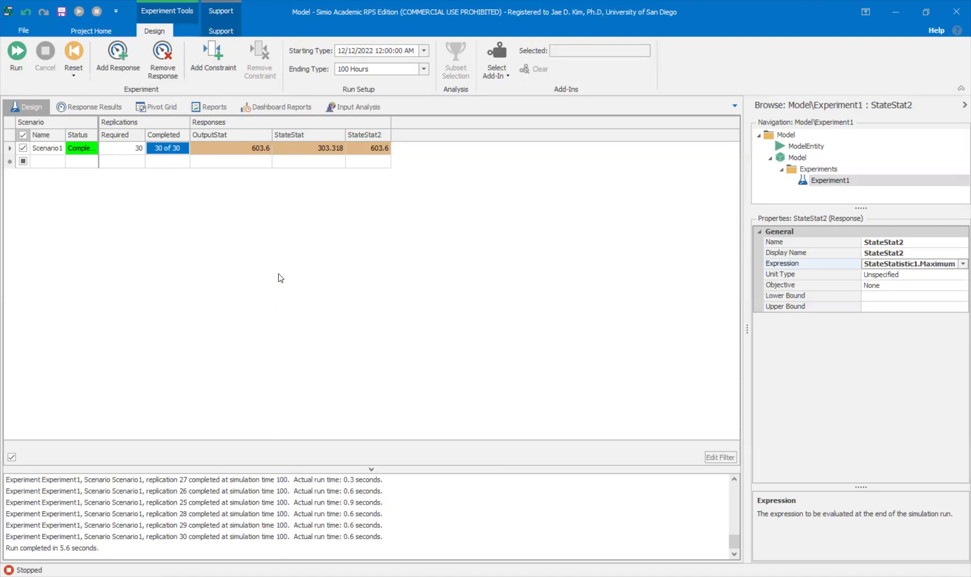
pyautogui.click(307, 136)
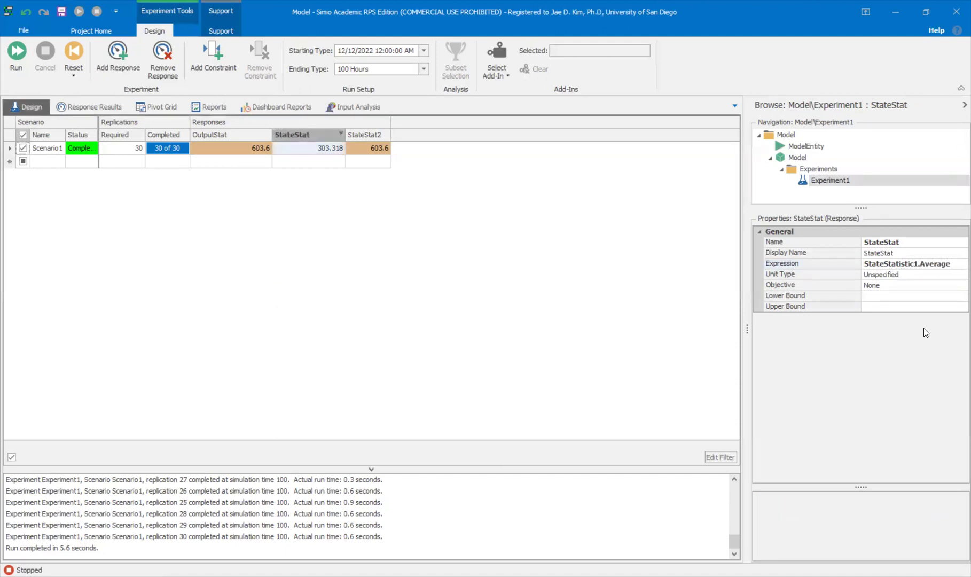
pyautogui.click(956, 265)
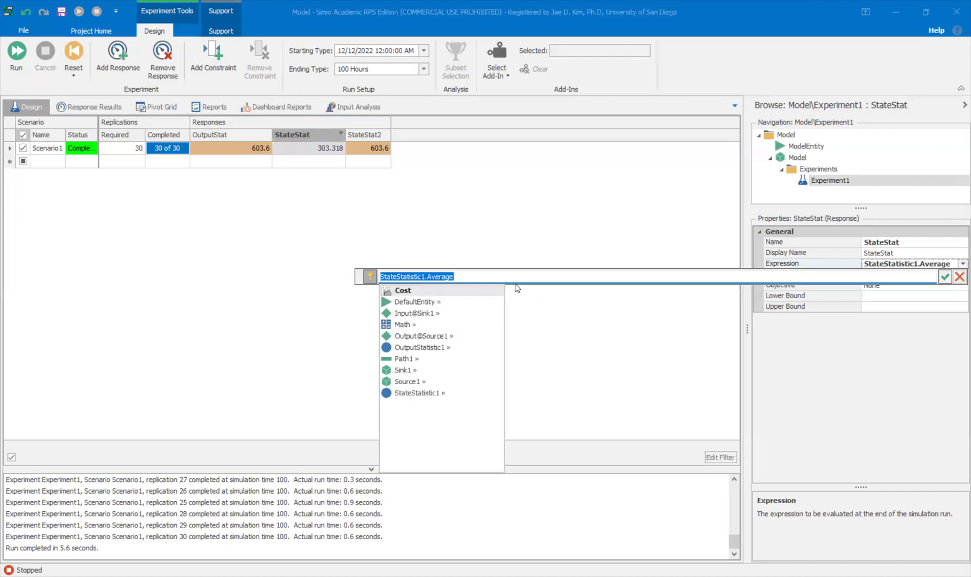
pyautogui.click(516, 275)
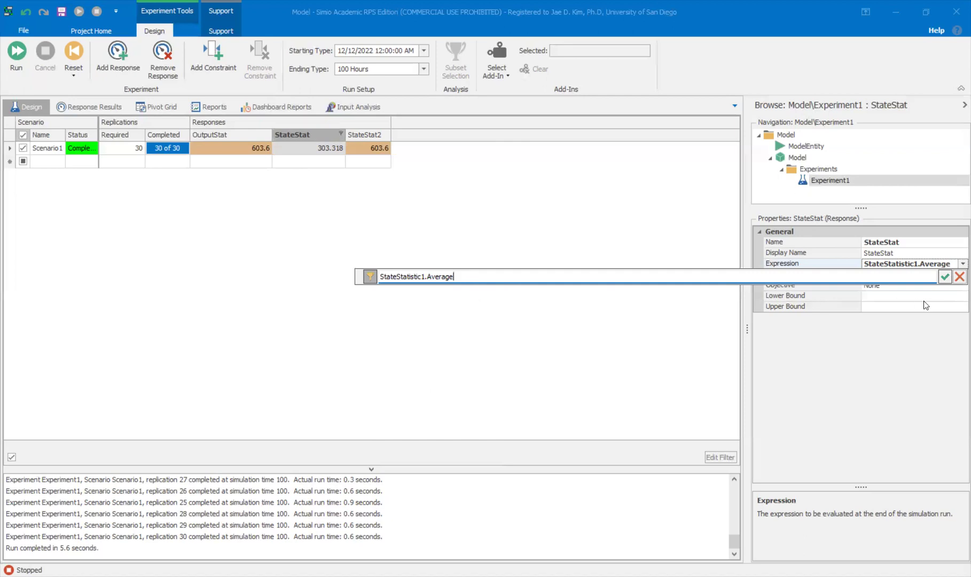
pyautogui.click(944, 276)
pyautogui.click(214, 134)
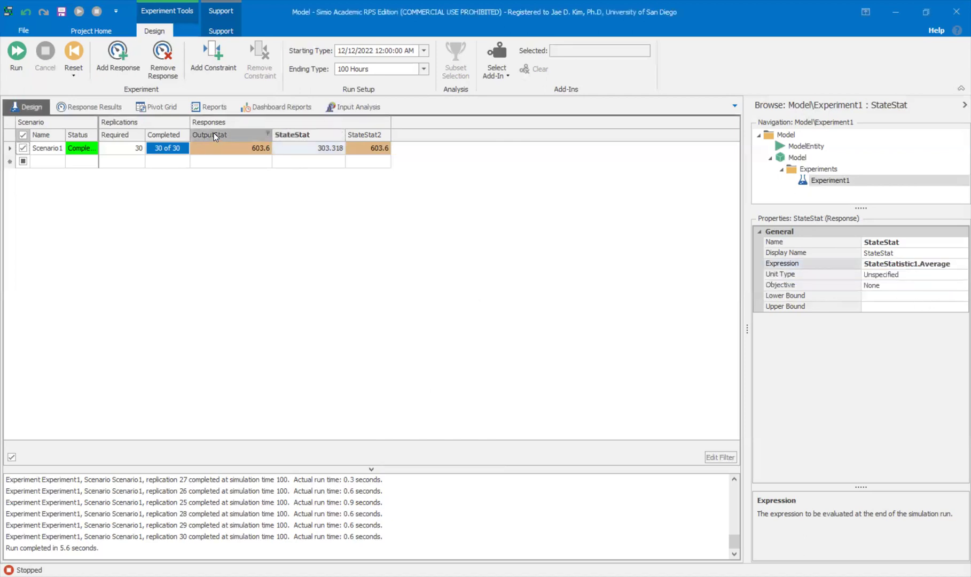
pyautogui.click(481, 284)
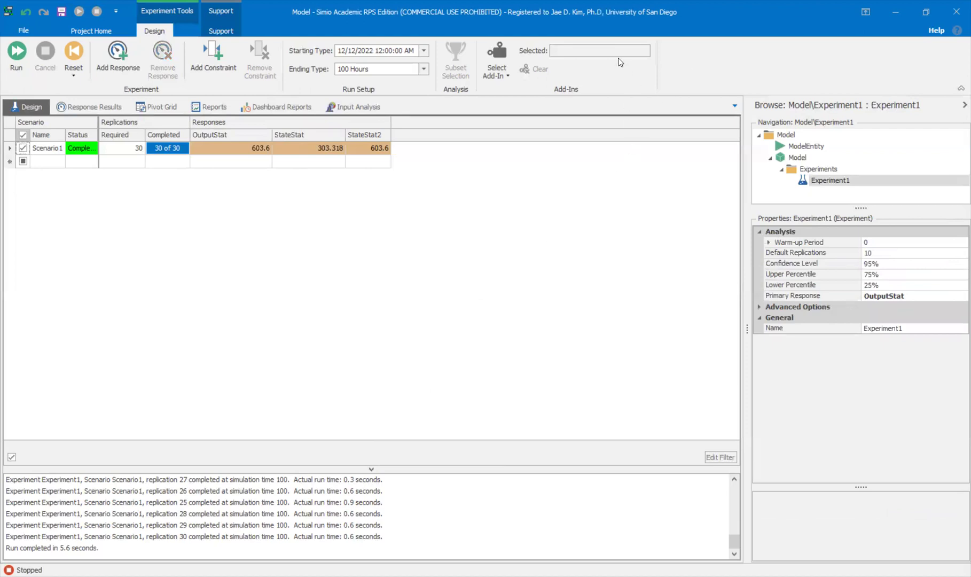